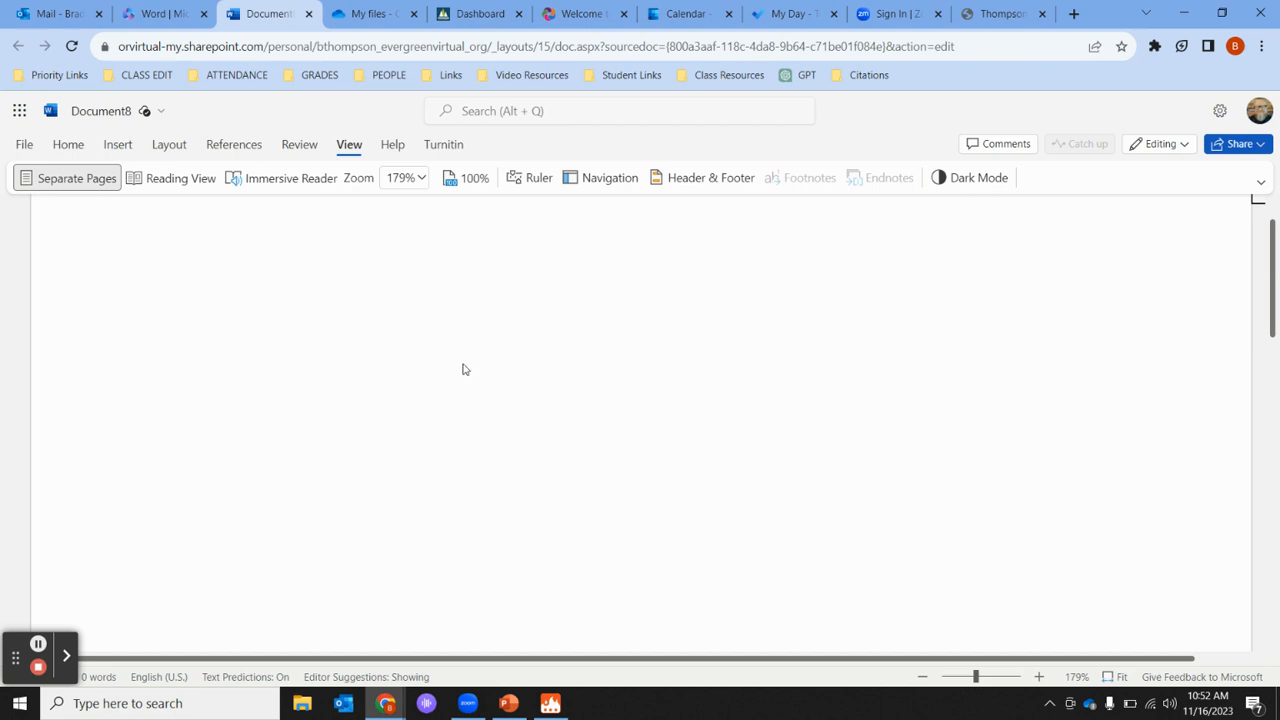
# - Set the document zoom to 100% so the whole blank page is centred
pyautogui.click(68, 146)
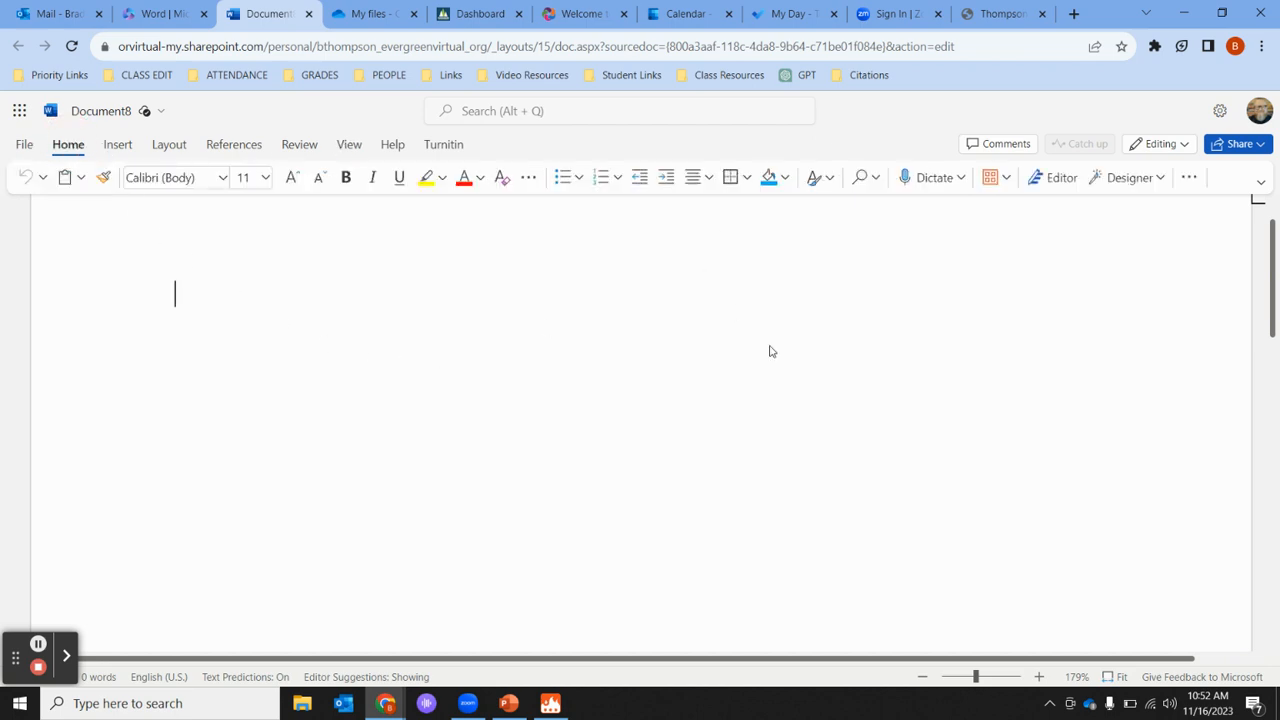
pyautogui.scroll(1, 772, 352)
pyautogui.click(352, 147)
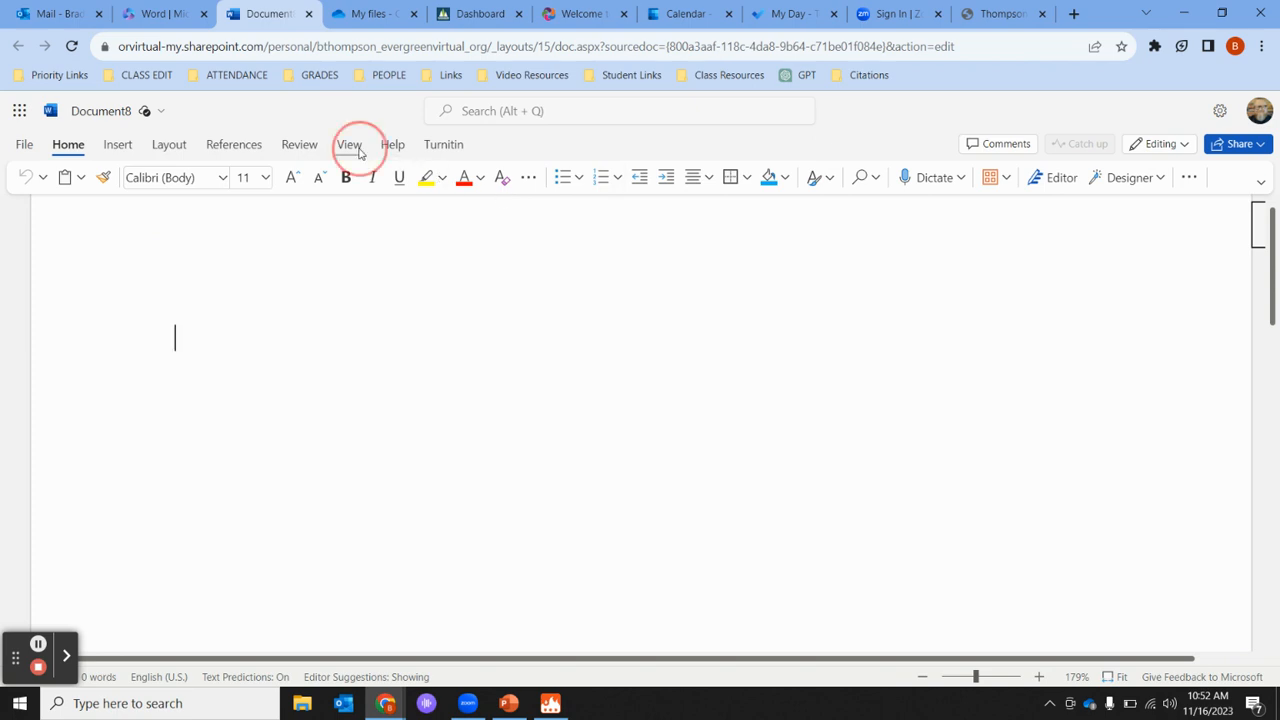
pyautogui.click(421, 180)
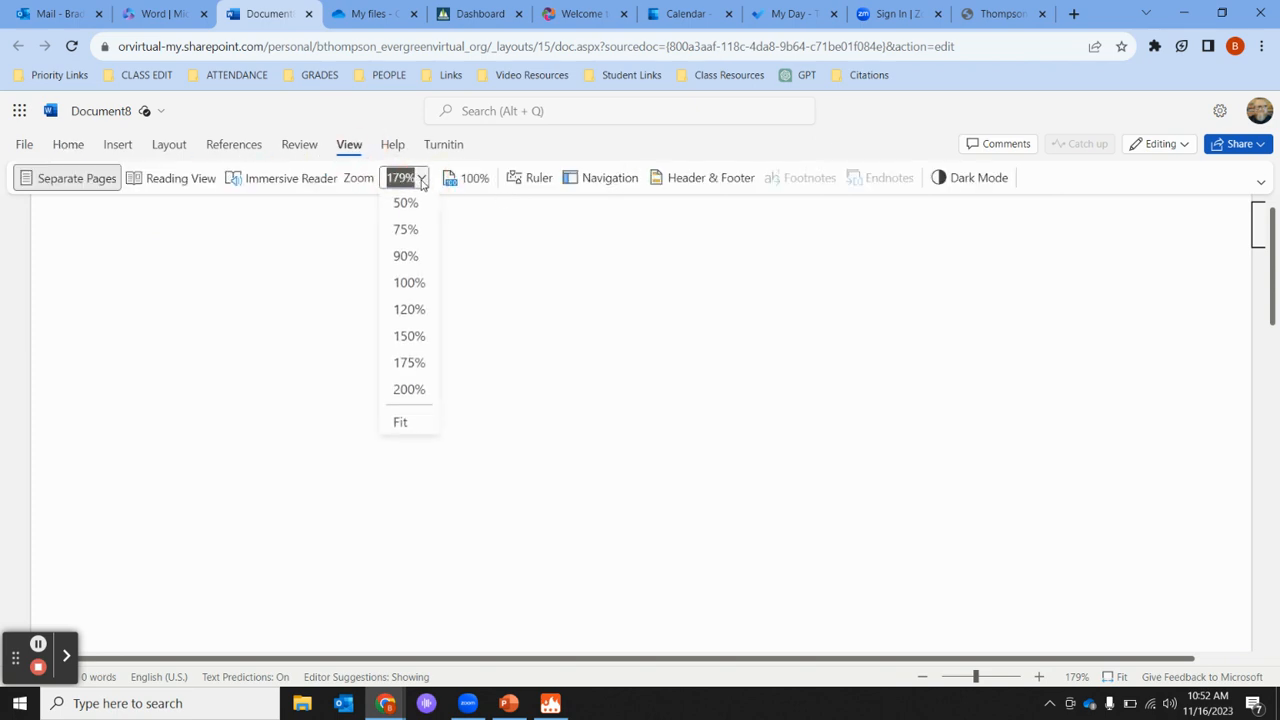
pyautogui.click(409, 283)
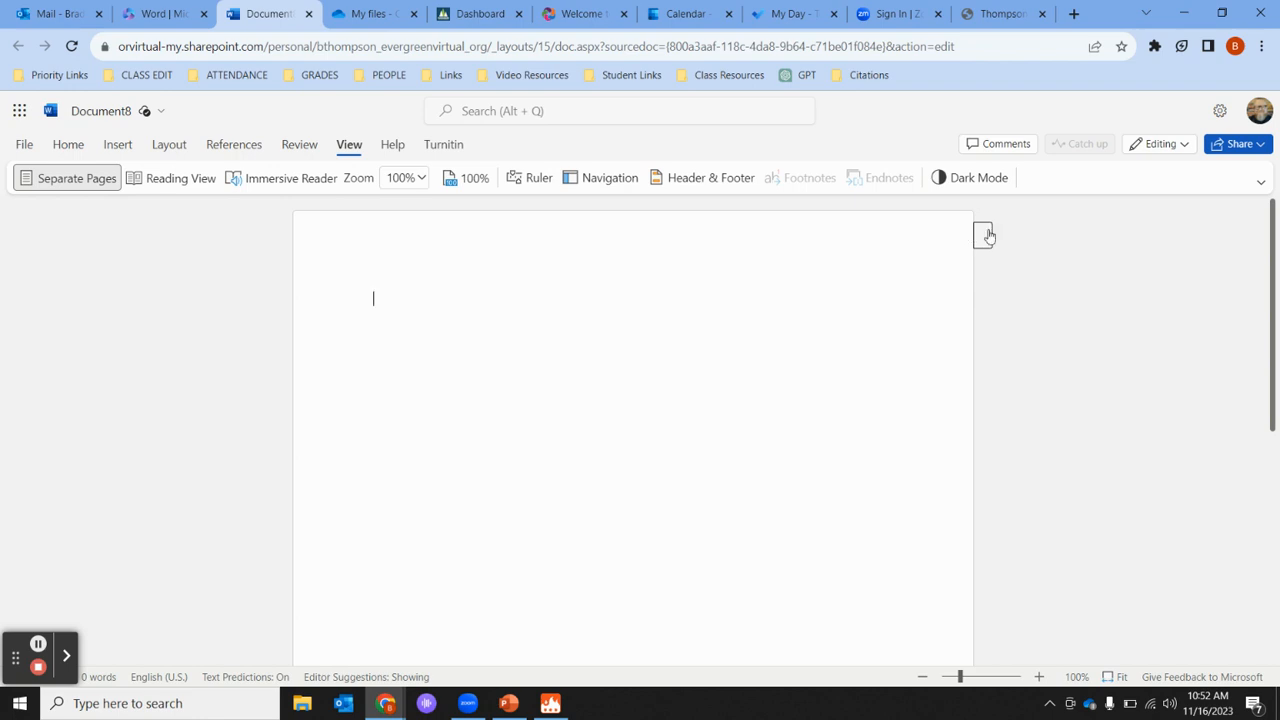
# - Insert a page number at the right side of the page header
pyautogui.click(996, 238)
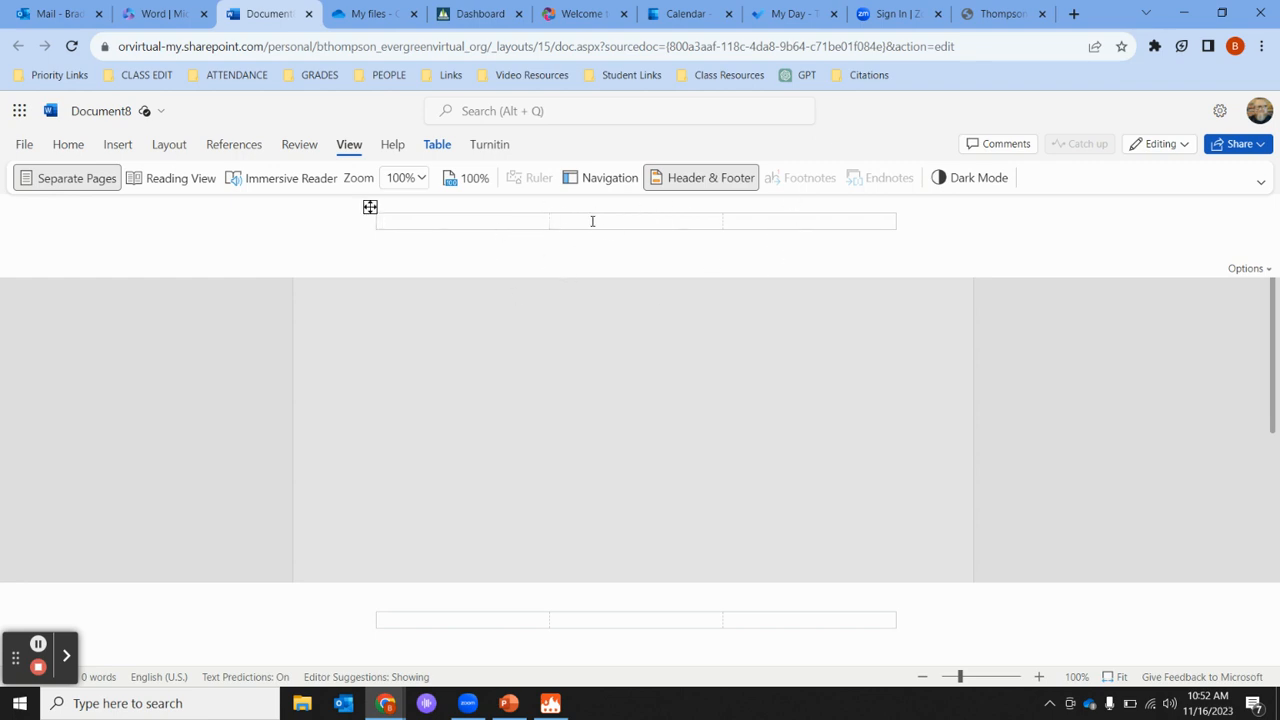
pyautogui.click(790, 221)
pyautogui.click(118, 146)
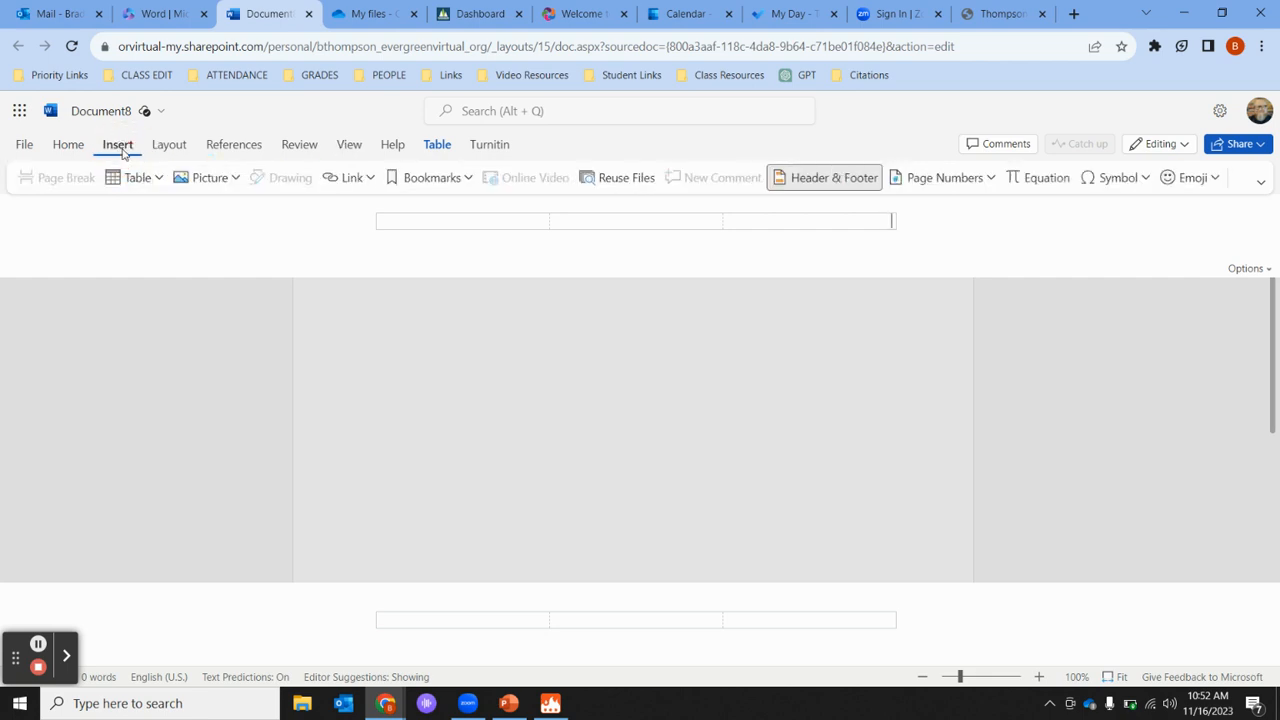
pyautogui.click(984, 179)
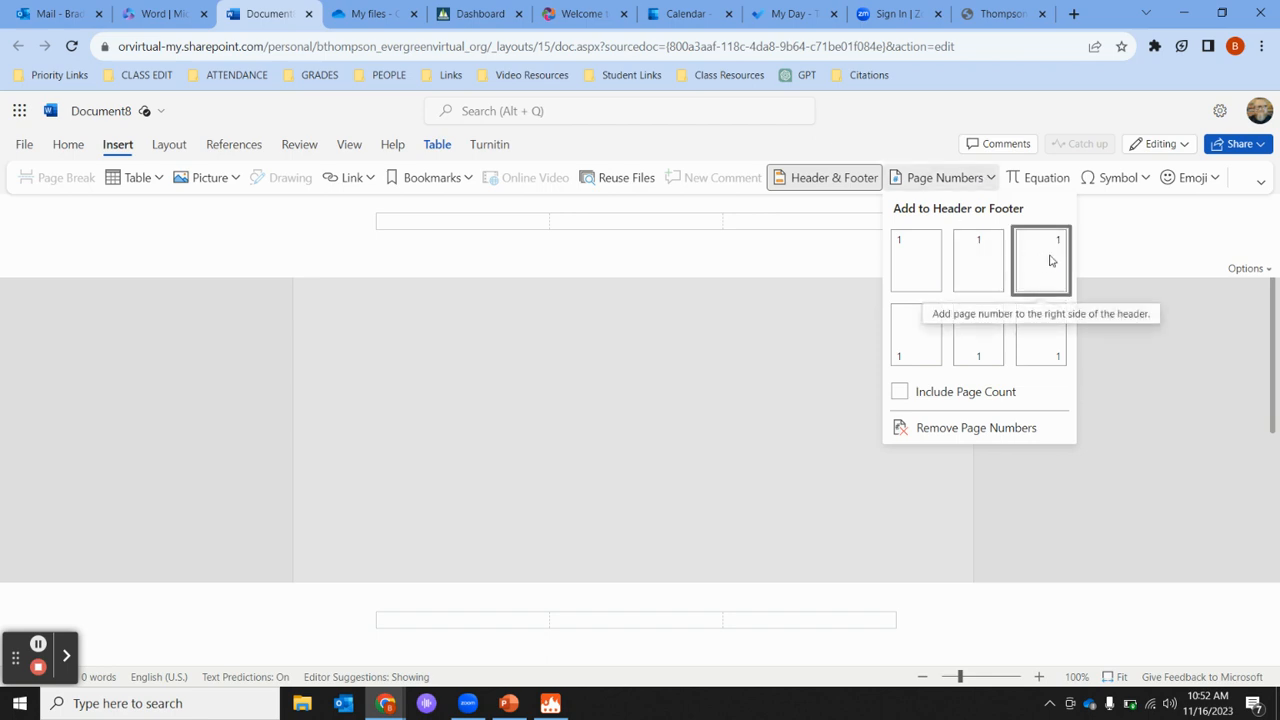
pyautogui.click(1050, 260)
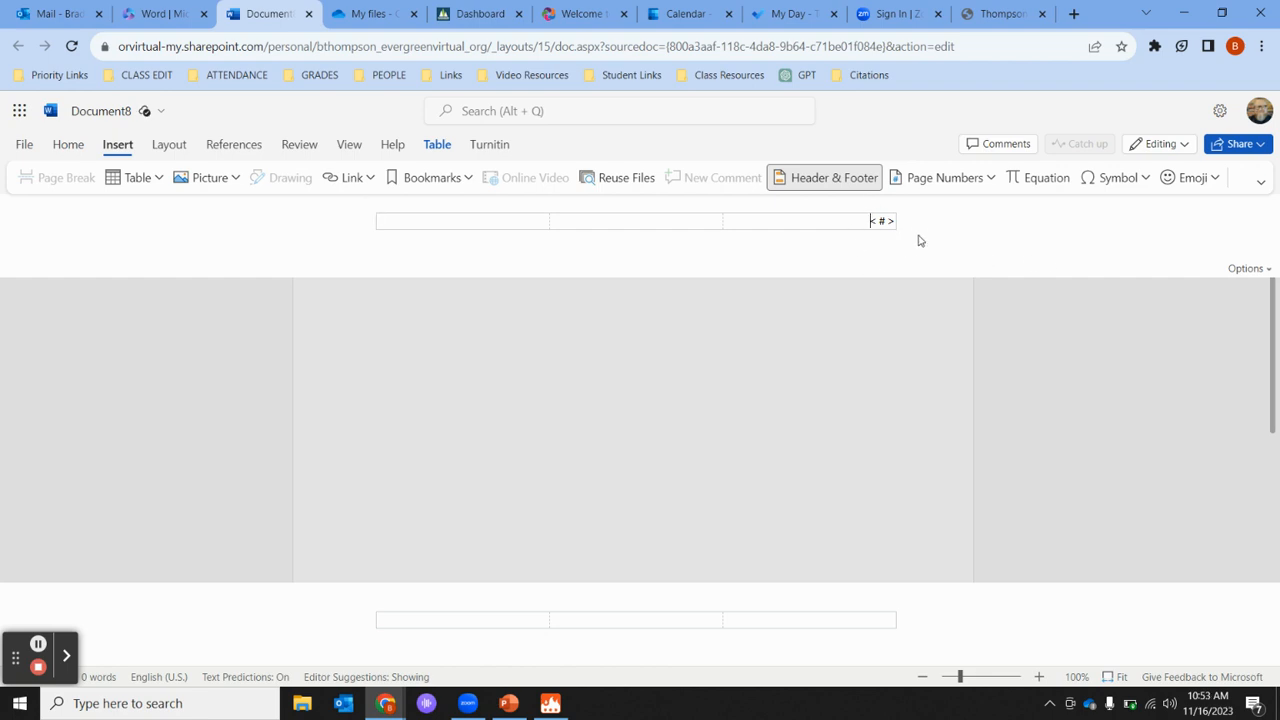
# - Type the author's surname and a dash before the page number, then close the header
pyautogui.write('Thompson')
pyautogui.press('BackSpace')
pyautogui.press('BackSpace')
pyautogui.press('BackSpace')
pyautogui.press('BackSpace')
pyautogui.press('BackSpace')
pyautogui.press('BackSpace')
pyautogui.press('BackSpace')
pyautogui.write('Hhompson -')
pyautogui.click(1050, 347)
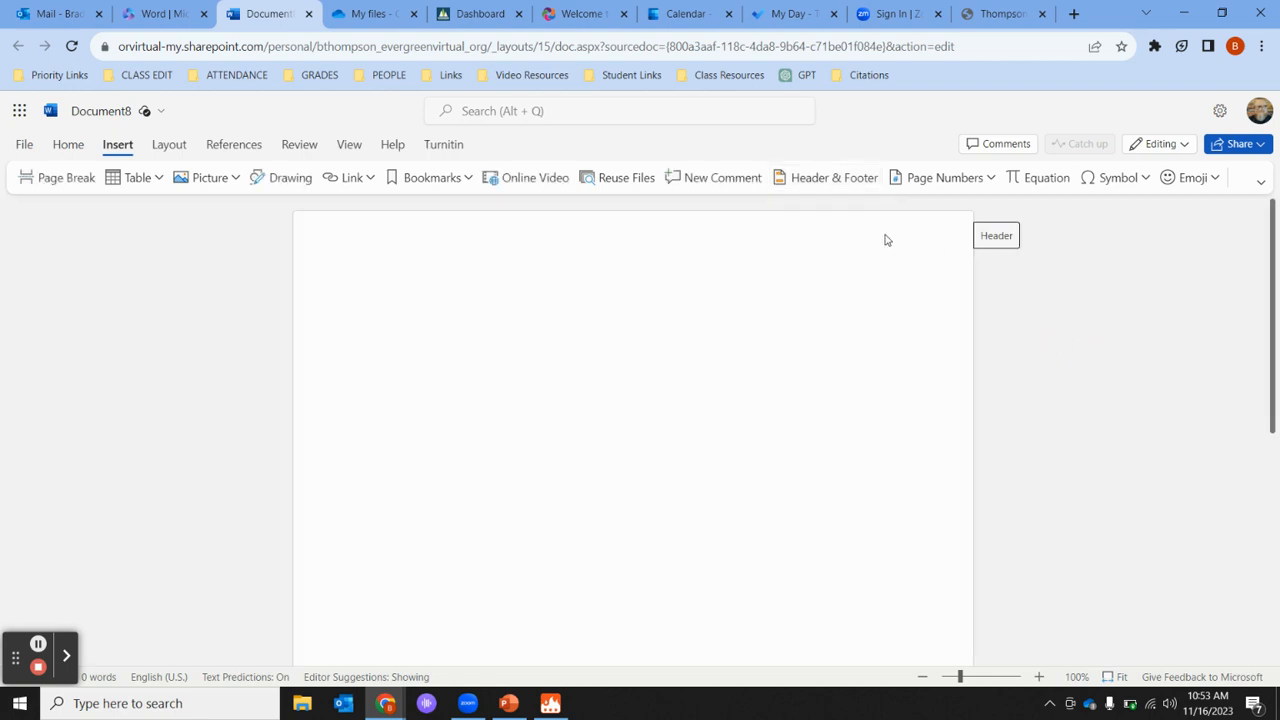
pyautogui.click(995, 240)
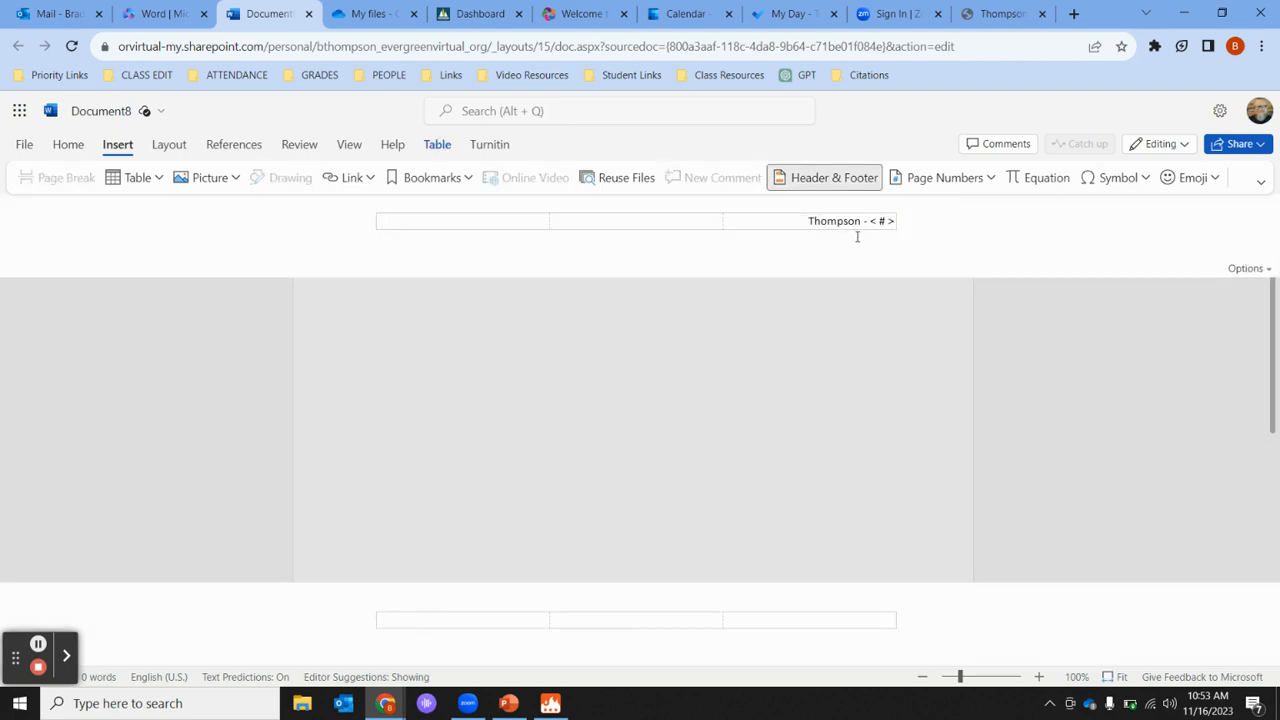
pyautogui.click(1032, 346)
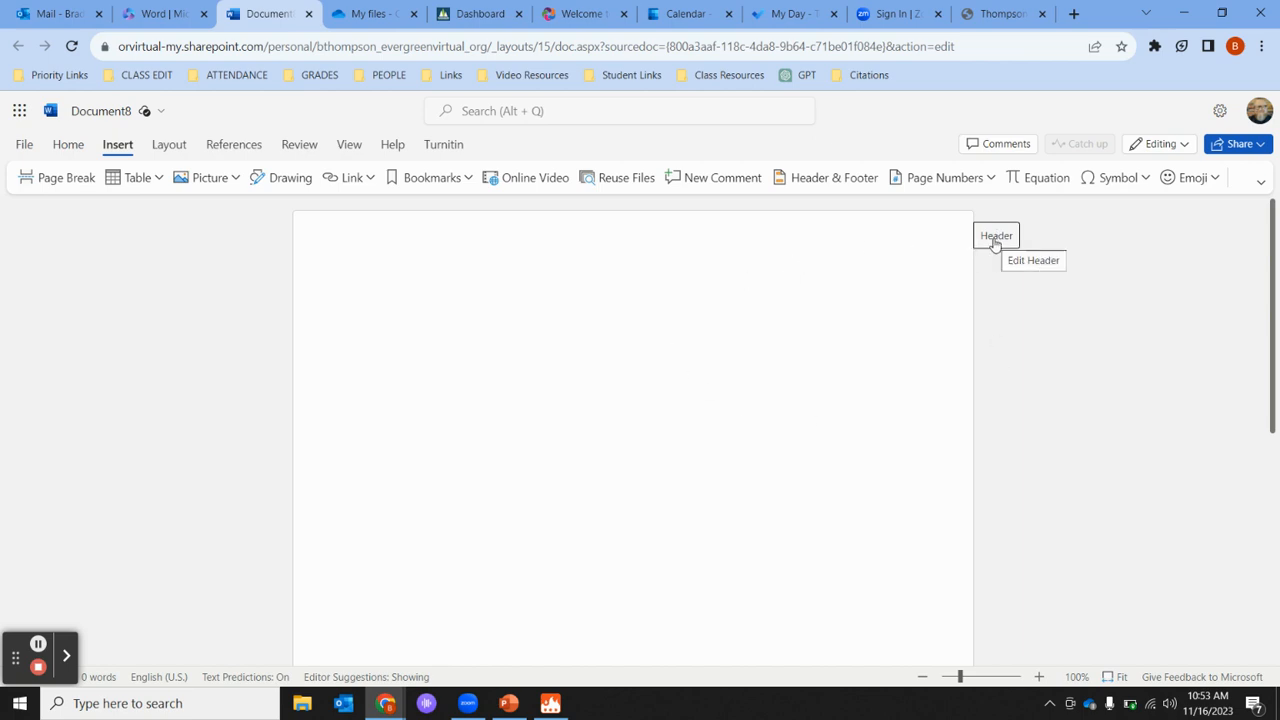
pyautogui.click(376, 300)
pyautogui.click(390, 296)
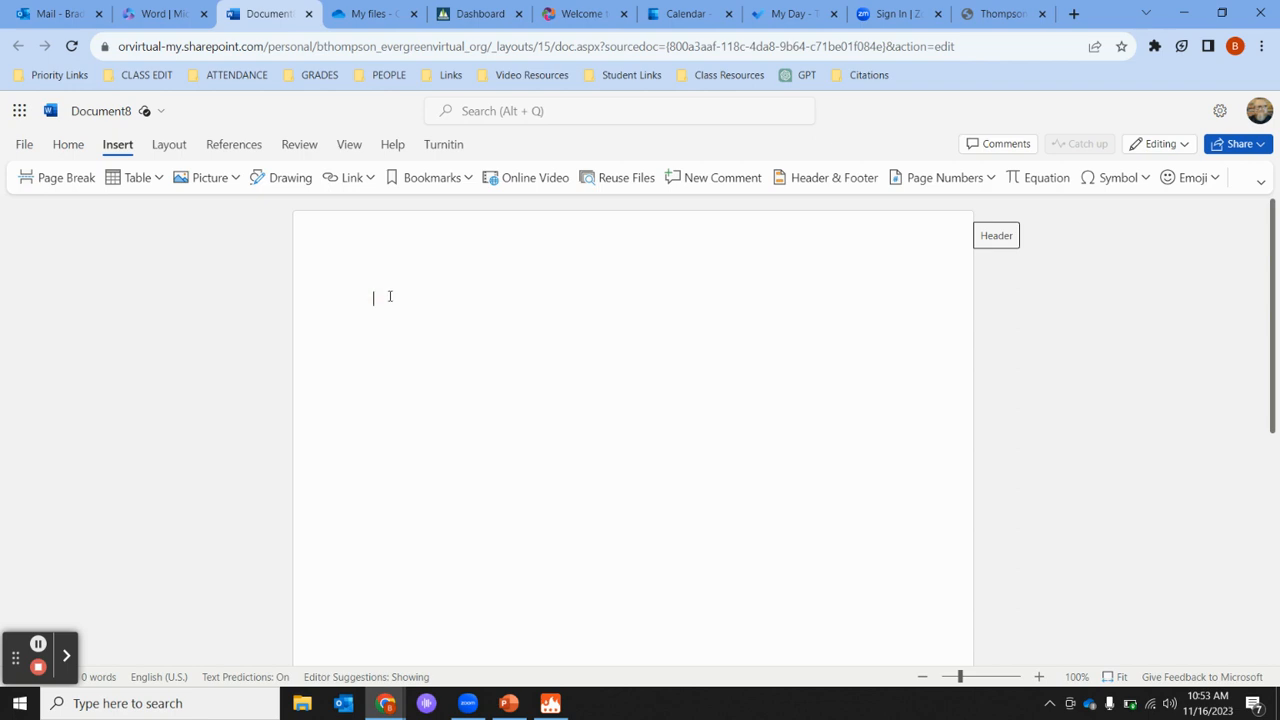
# - Set the font to Times New Roman, size 12
pyautogui.click(68, 144)
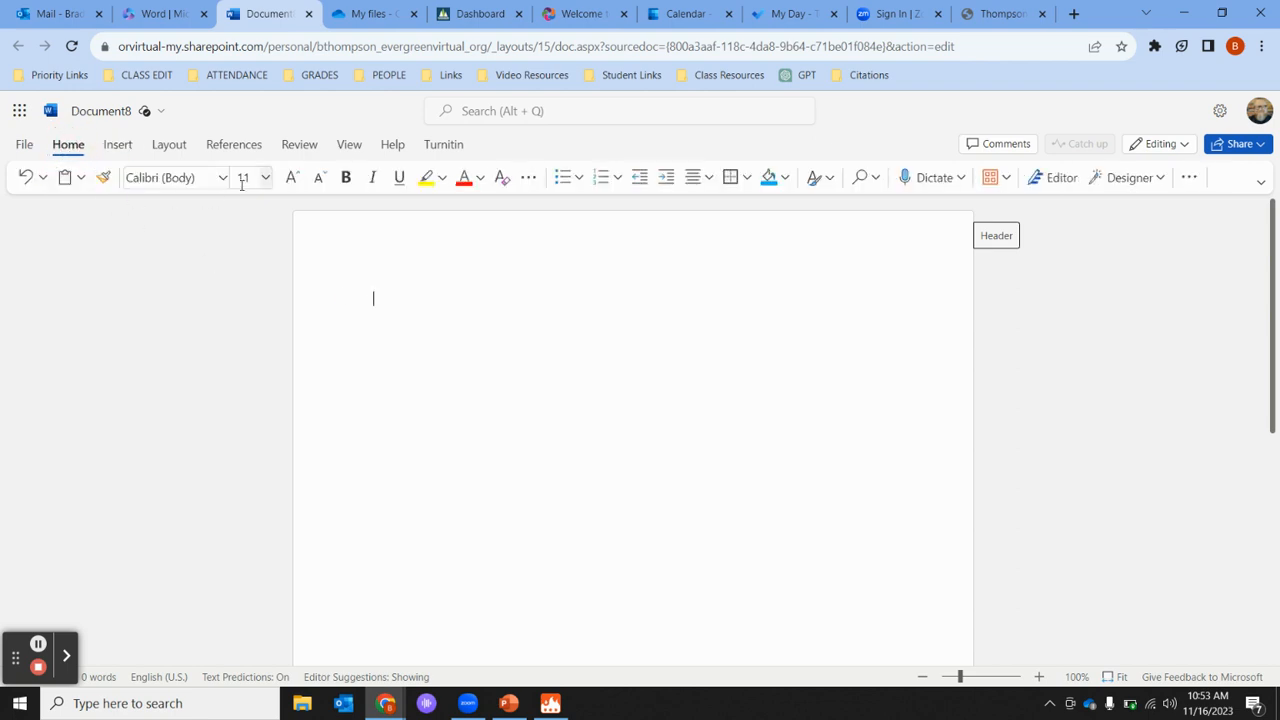
pyautogui.click(222, 178)
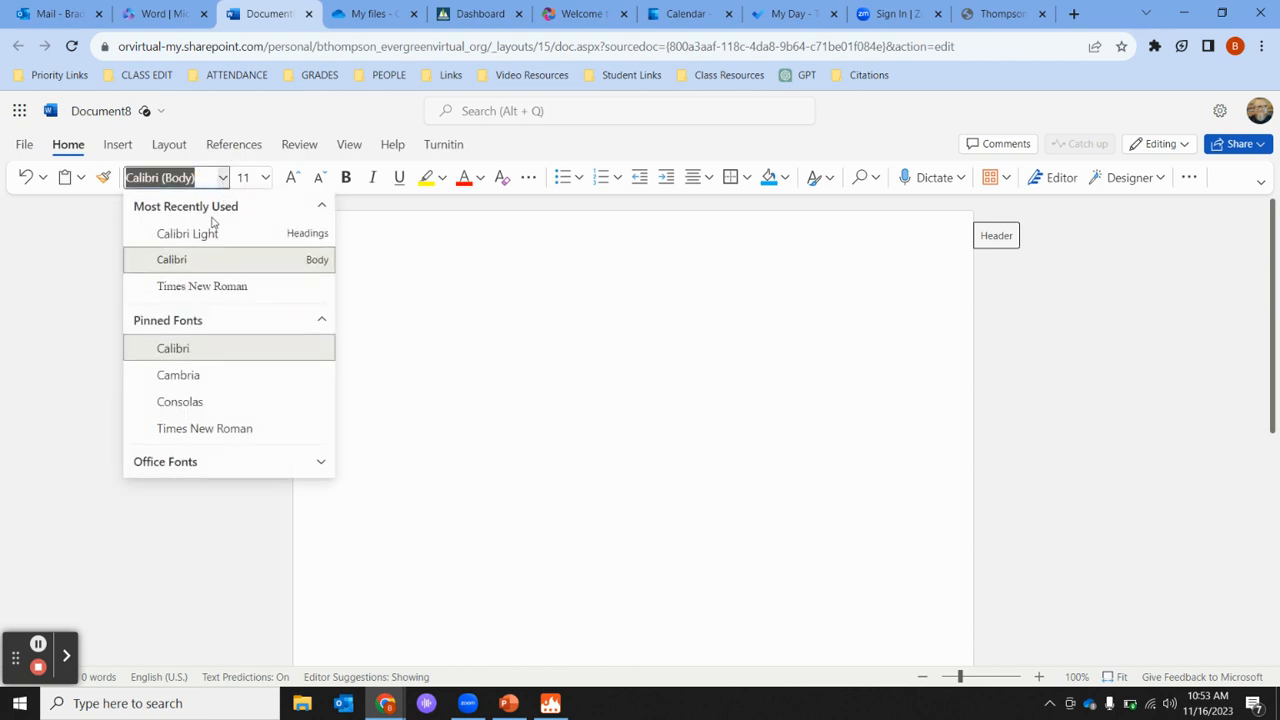
pyautogui.click(220, 288)
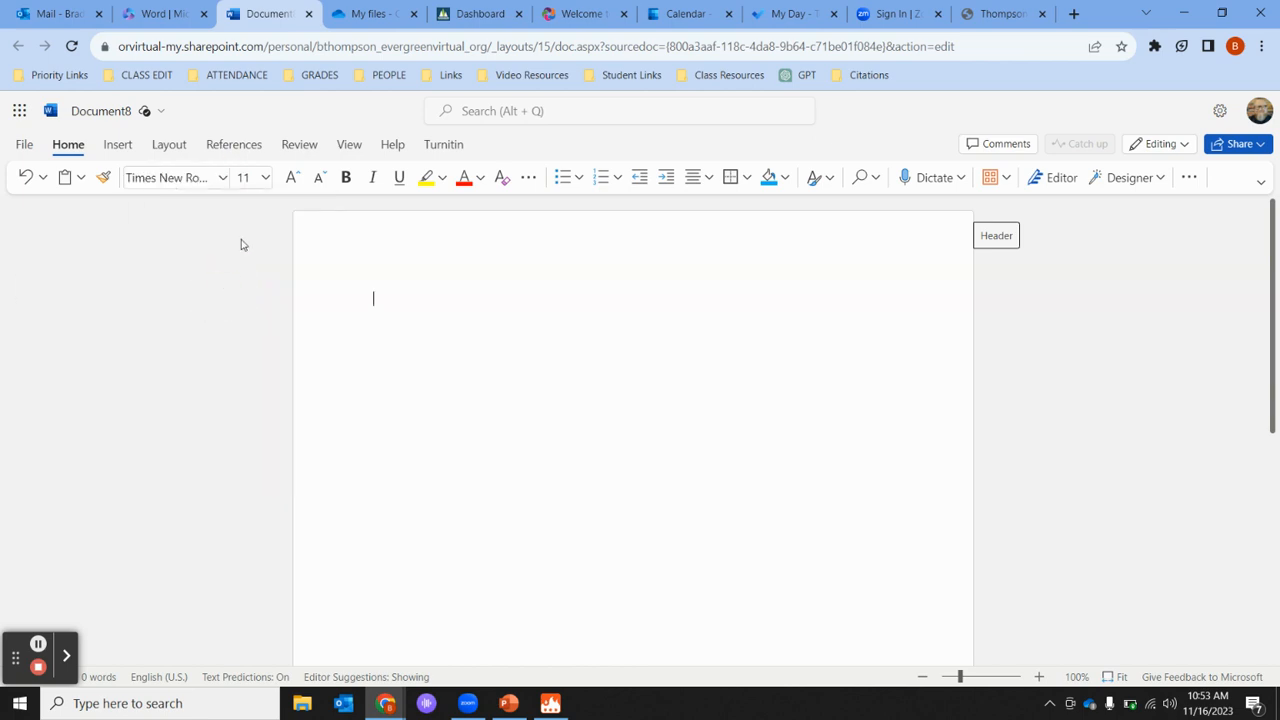
pyautogui.click(265, 177)
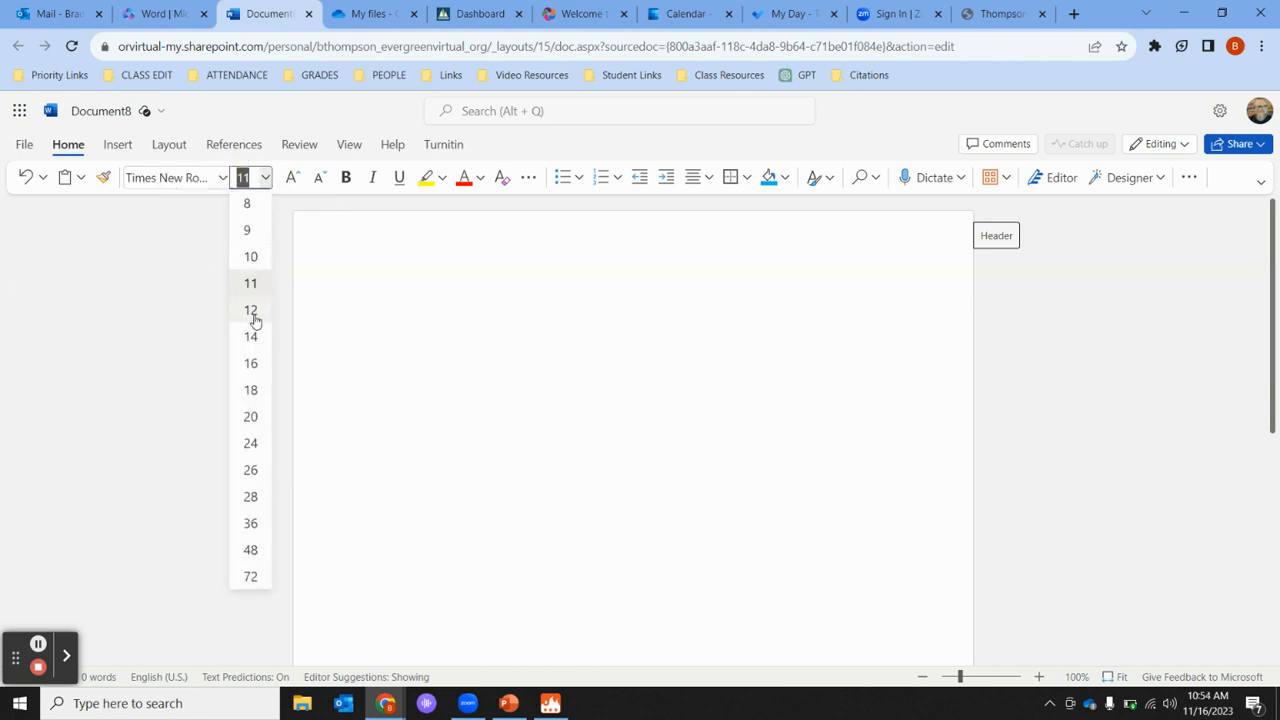
pyautogui.click(251, 312)
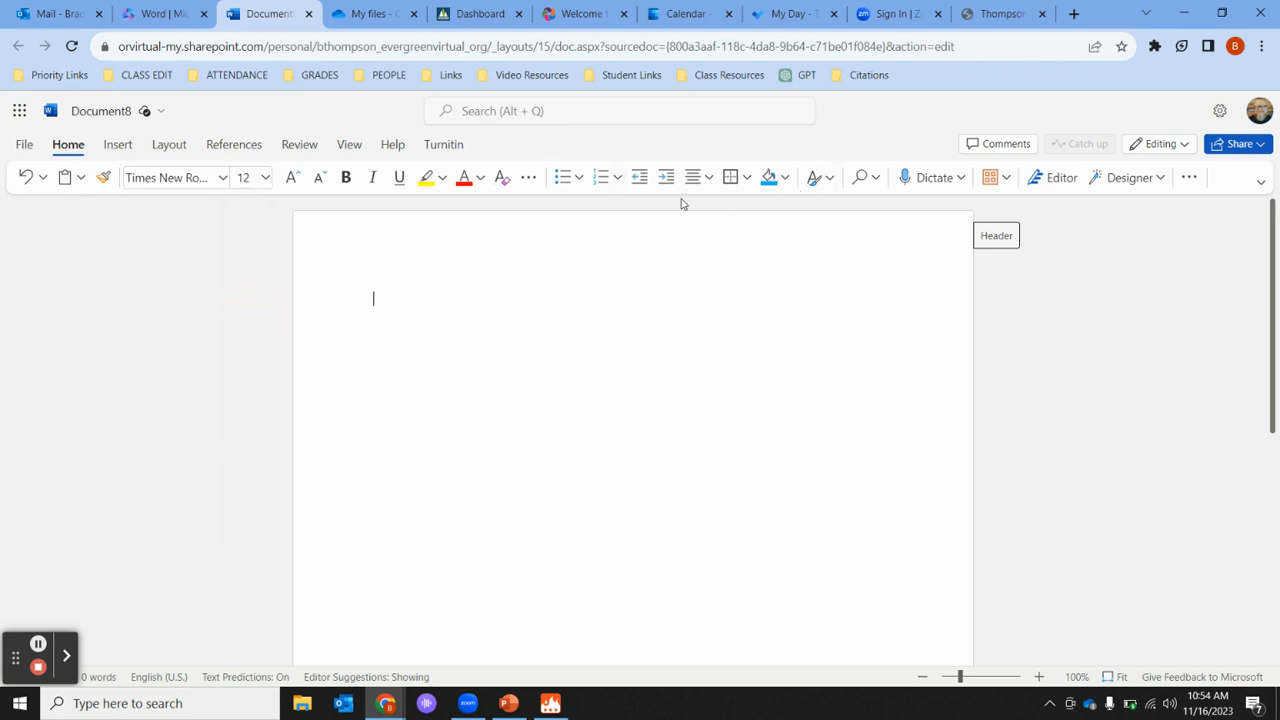
# - Apply double line spacing and remove the extra space after paragraphs
pyautogui.click(1189, 178)
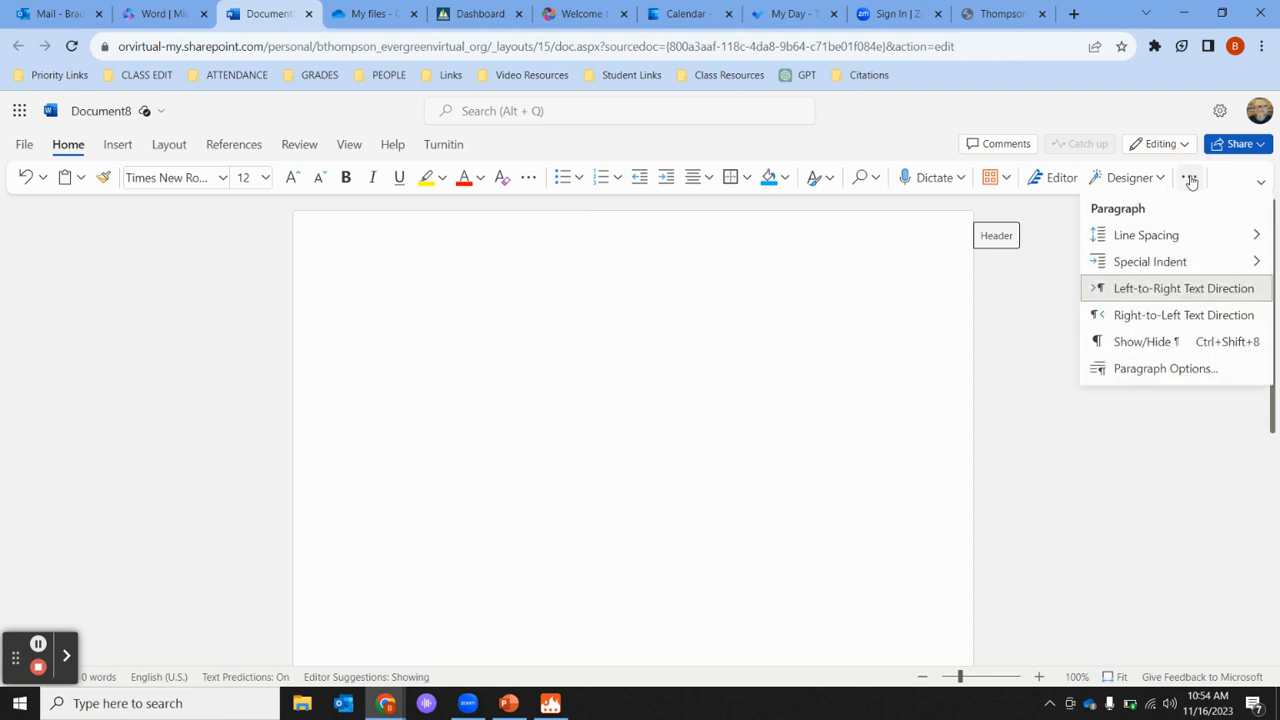
pyautogui.click(1147, 235)
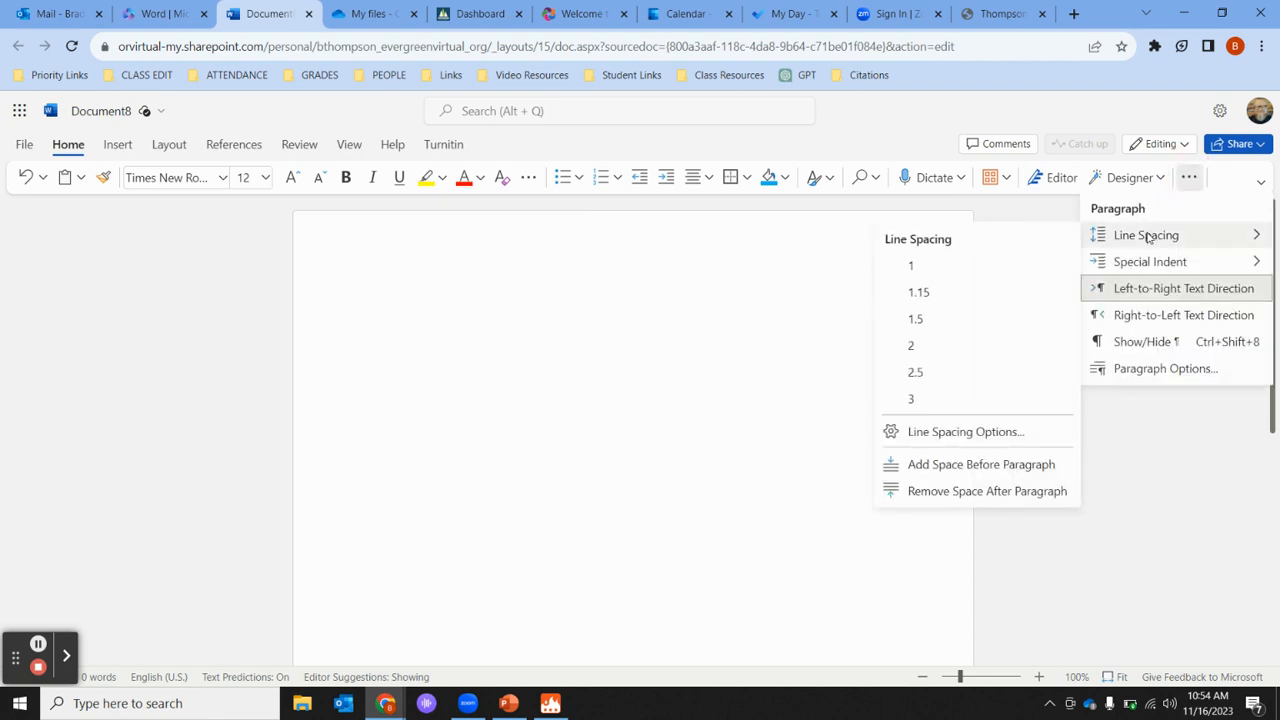
pyautogui.click(926, 346)
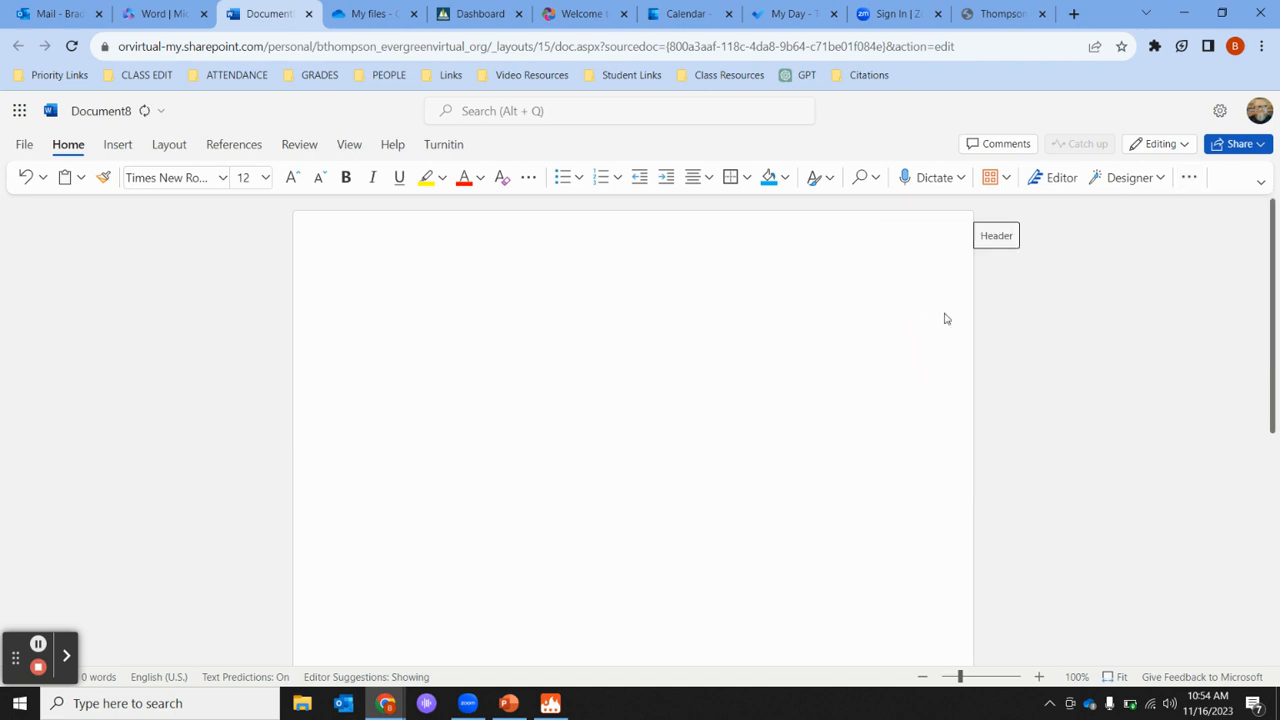
pyautogui.click(1190, 180)
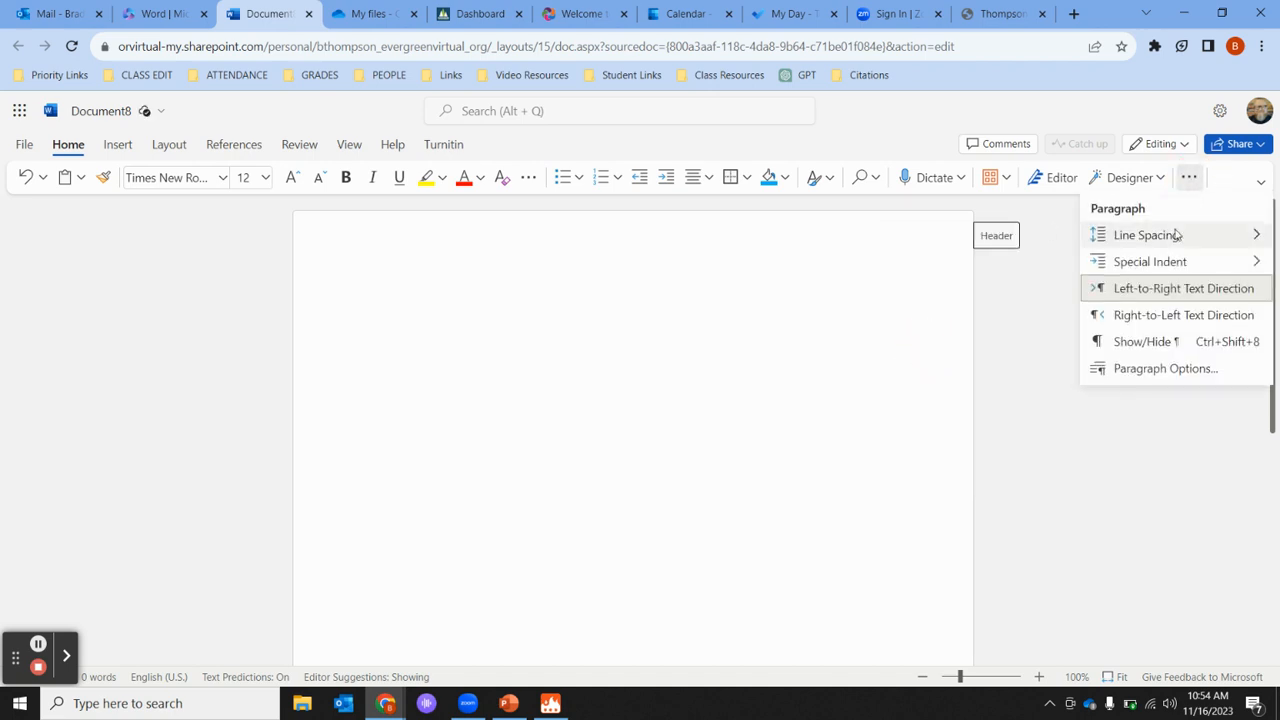
pyautogui.moveTo(1204, 240)
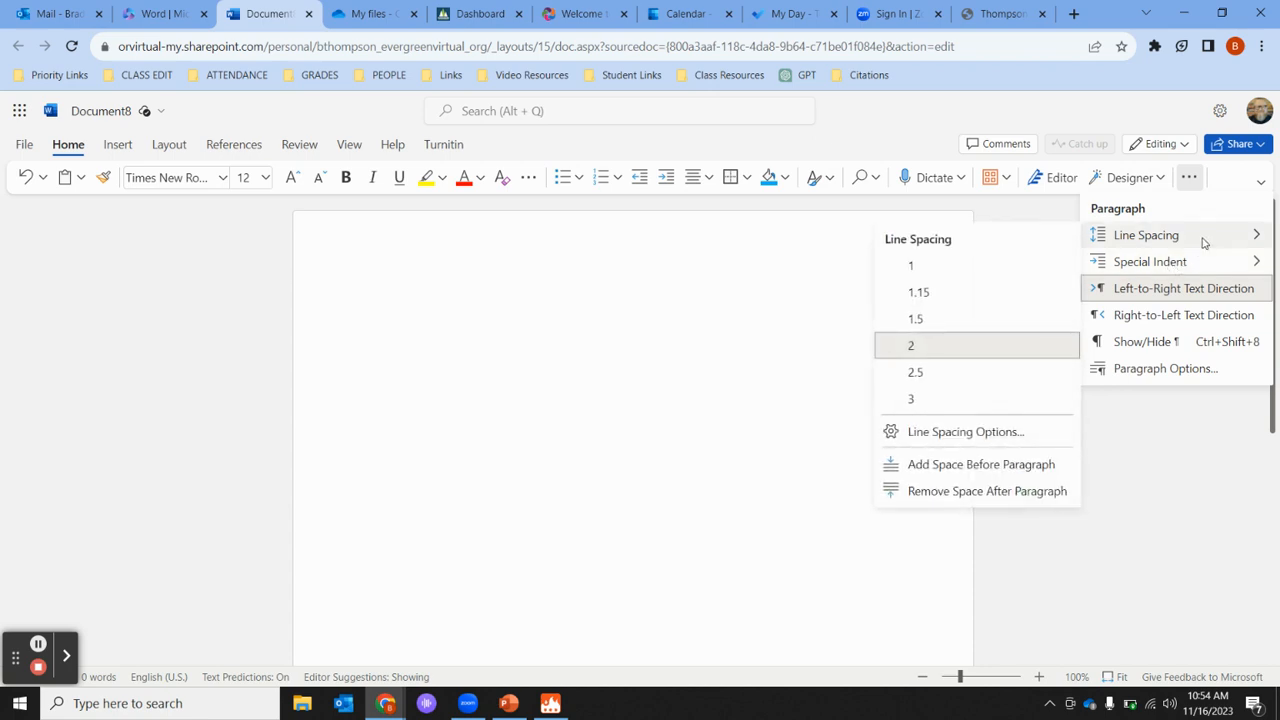
pyautogui.click(1006, 492)
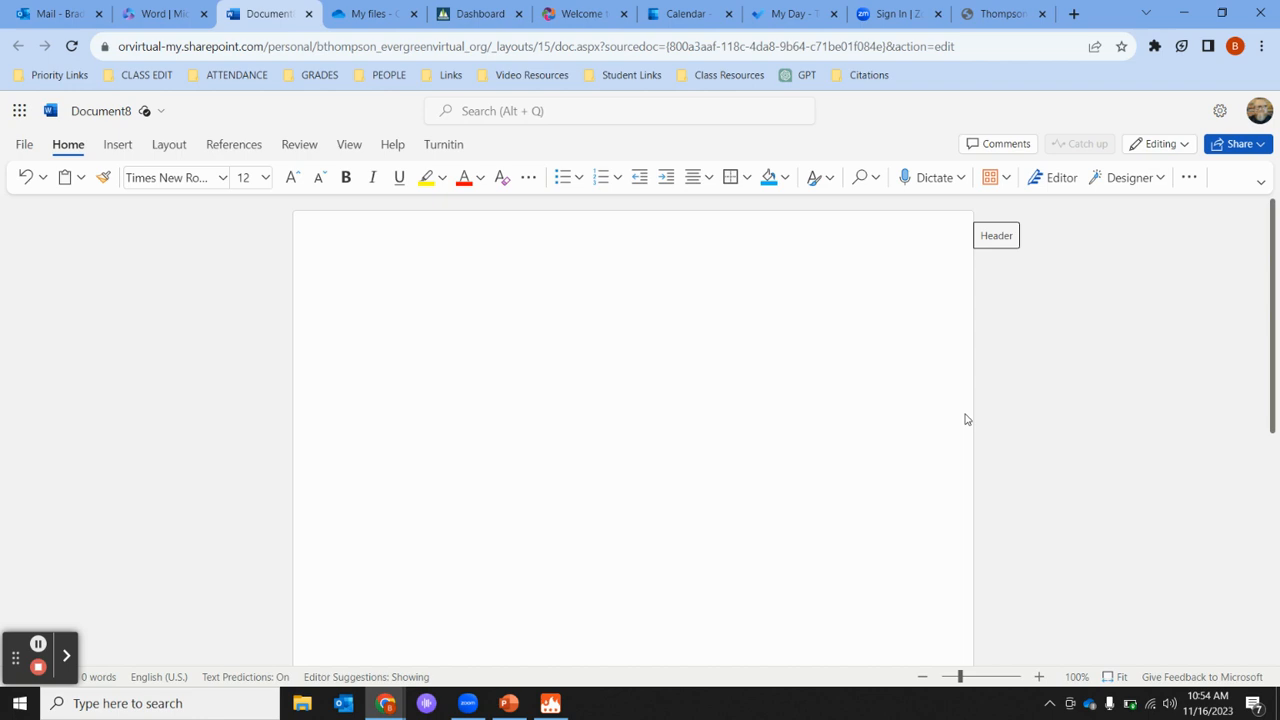
# - Type the heading lines: student's name, teacher's name, WR 121 and 16 November 2023
pyautogui.press('BackSpace')
pyautogui.write('Brad Thompson')
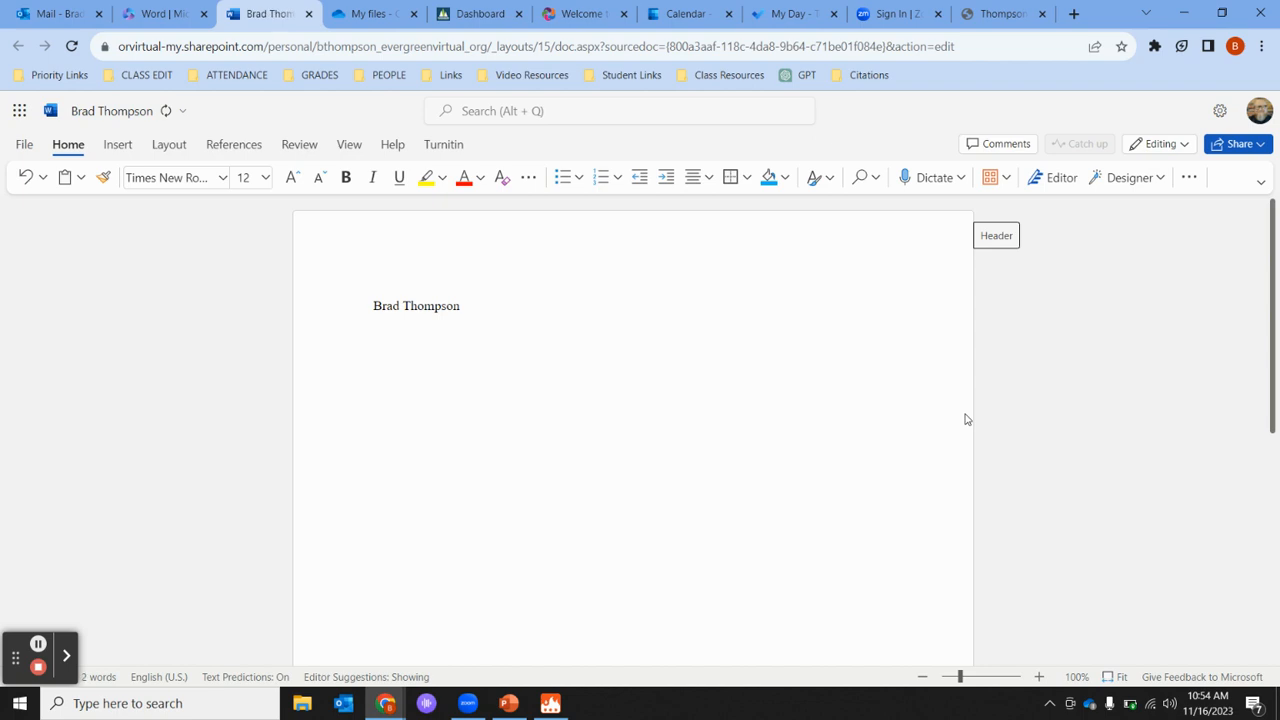
pyautogui.press('Return')
pyautogui.write('Prfo')
pyautogui.write('Mr. THomp')
pyautogui.press('BackSpace')
pyautogui.press('BackSpace')
pyautogui.press('BackSpace')
pyautogui.press('BackSpace')
pyautogui.write('ompson ')
pyautogui.write('WR 121')
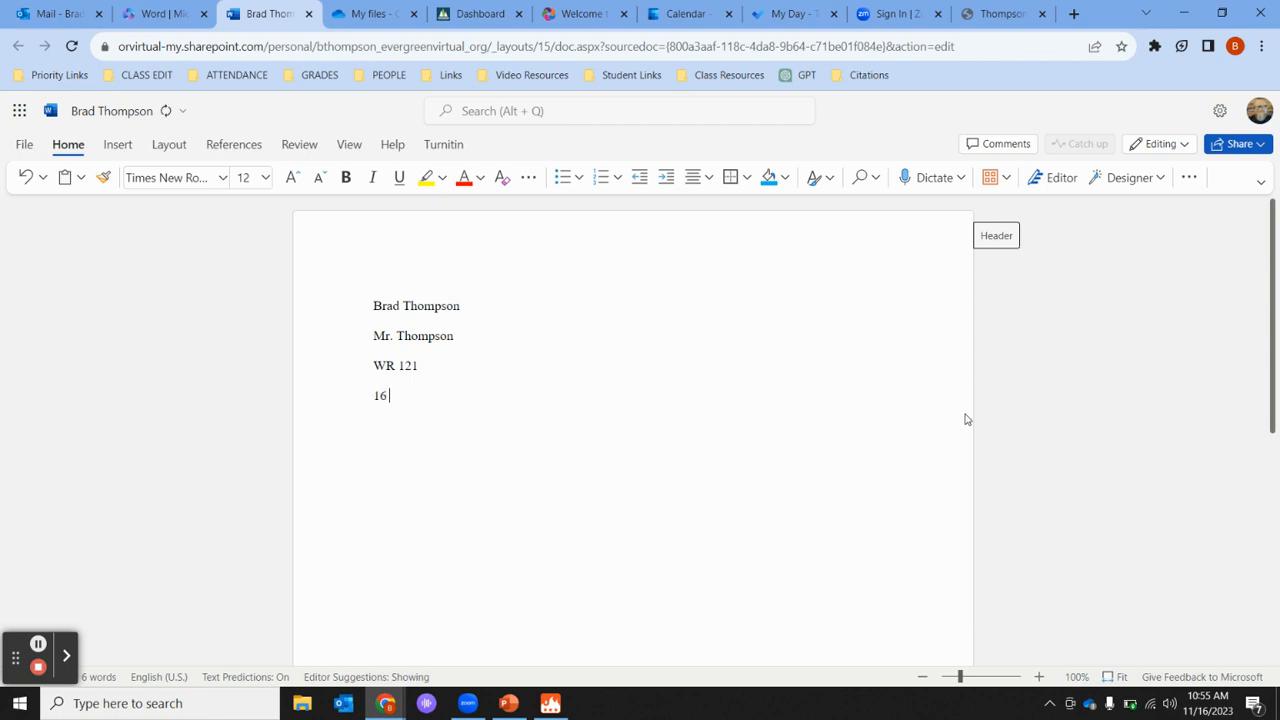
pyautogui.write('November 2023')
# - Add the centred title 'My Awesome MLA Paper', then return the next line to left alignment
pyautogui.click(693, 185)
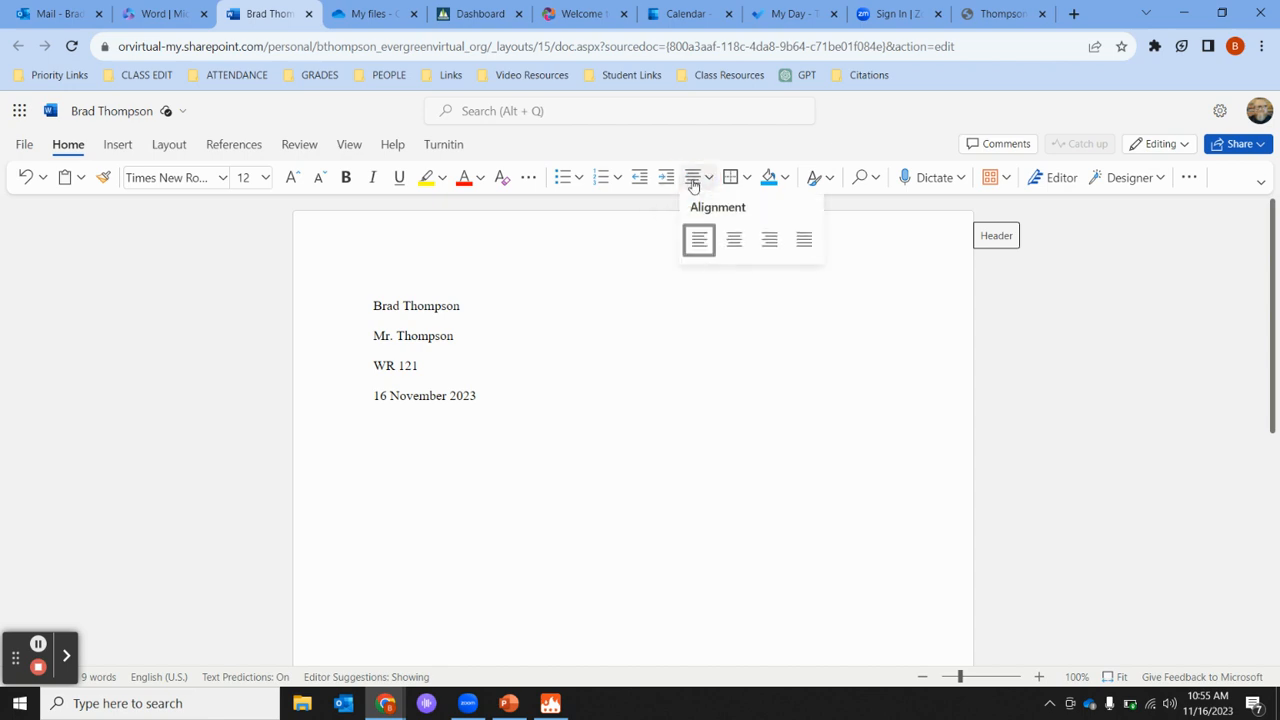
pyautogui.click(735, 240)
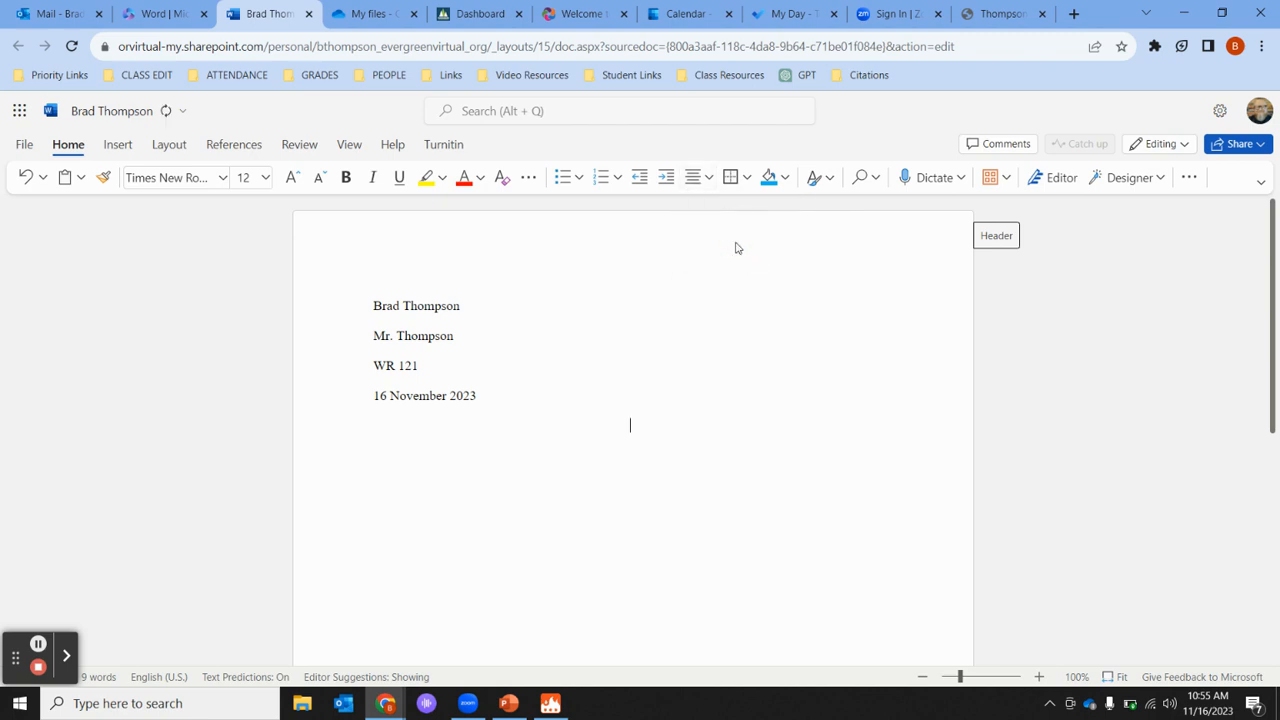
pyautogui.write('My Awesome MLA Paper')
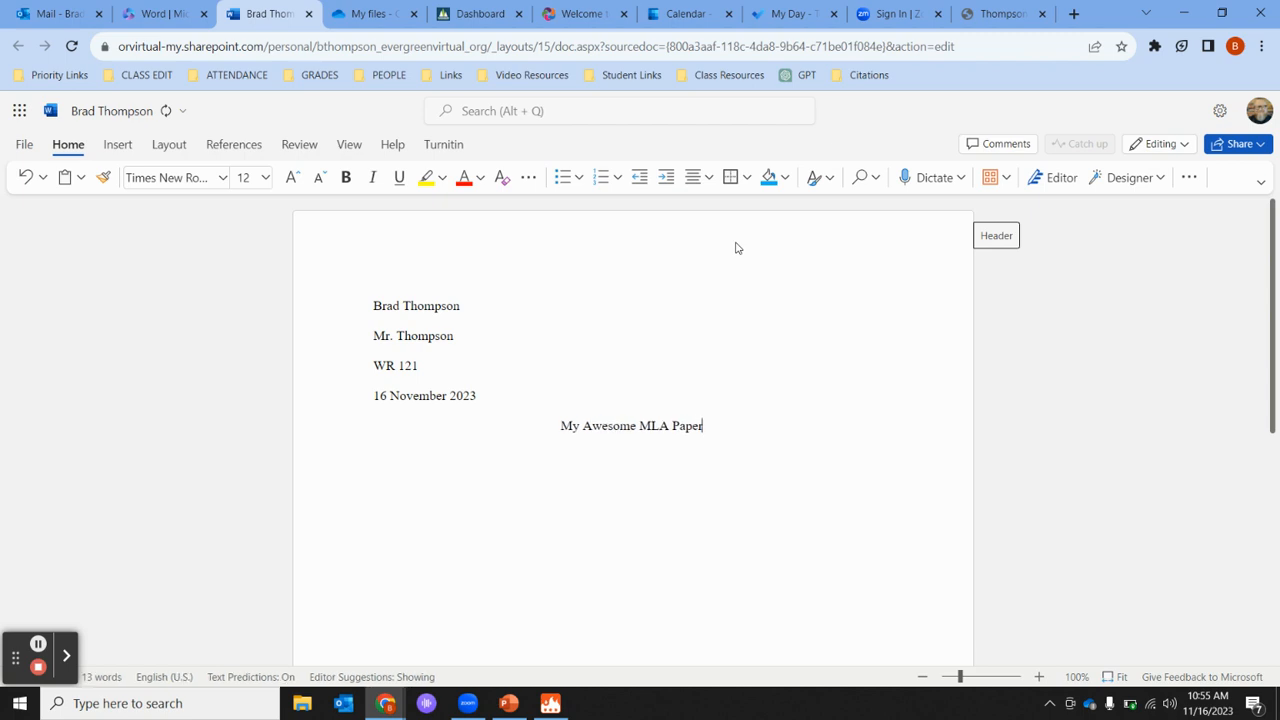
pyautogui.press('Return')
pyautogui.click(708, 180)
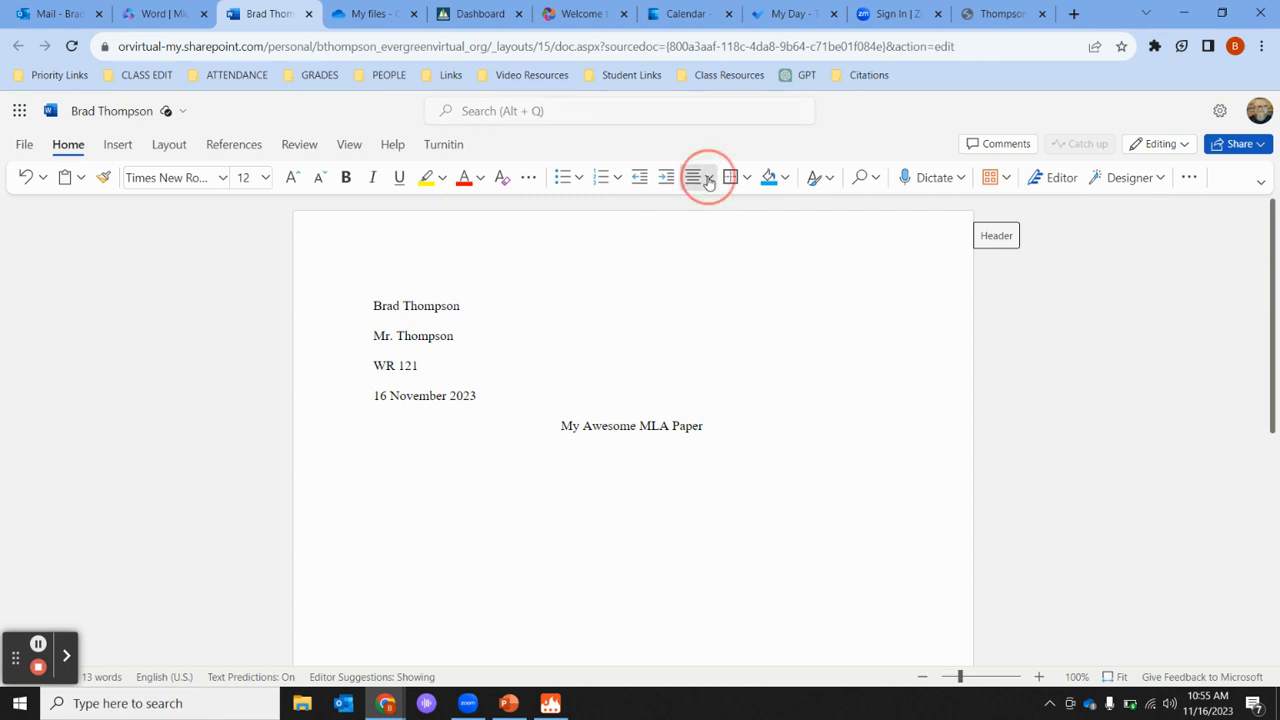
pyautogui.click(697, 244)
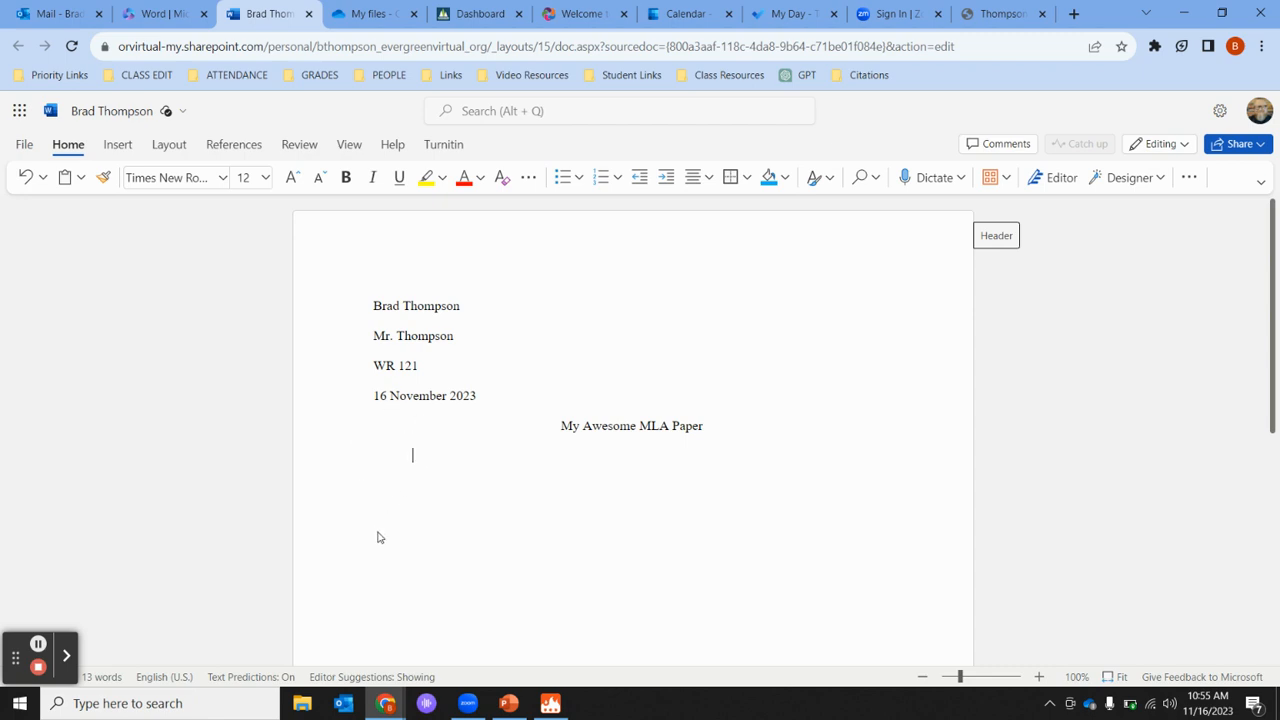
# - Type an indented placeholder body paragraph and start a new line after it
pyautogui.write(';alskjdf ;kja fa lfk;j as;lfkdj')
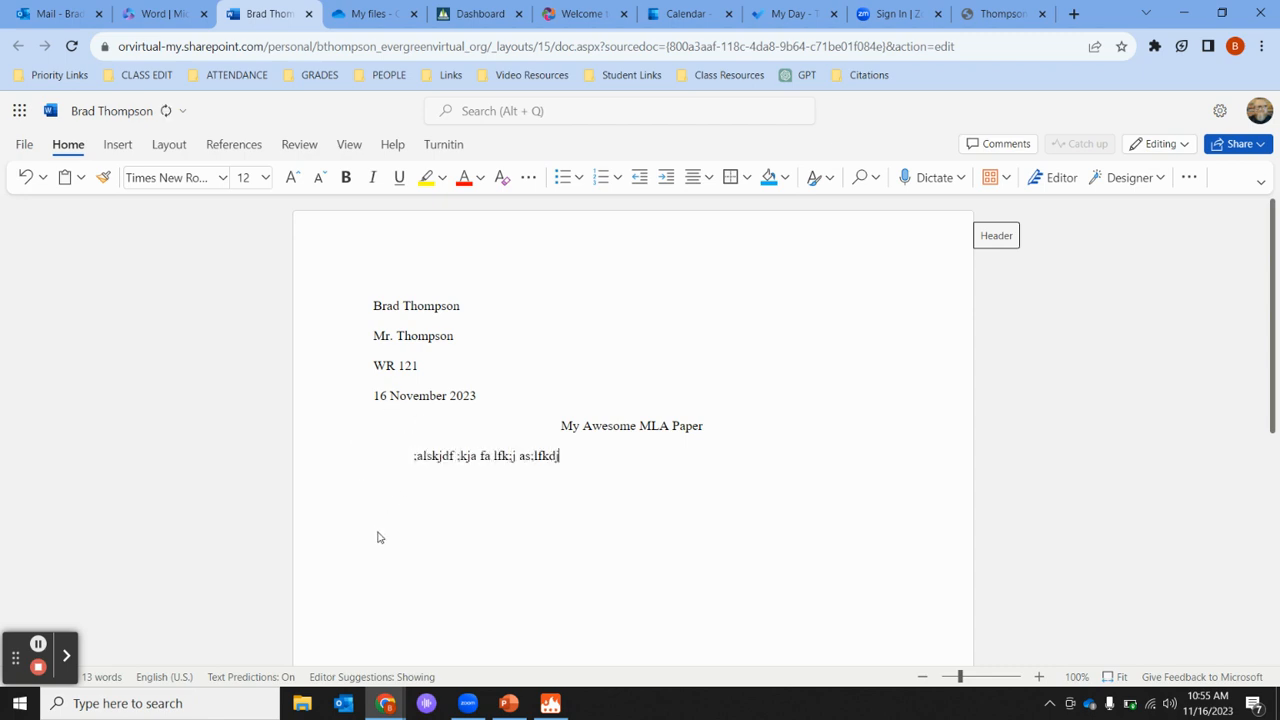
pyautogui.write('; alksjf khf lkjhflkjh jhfoiuy j dlgh l')
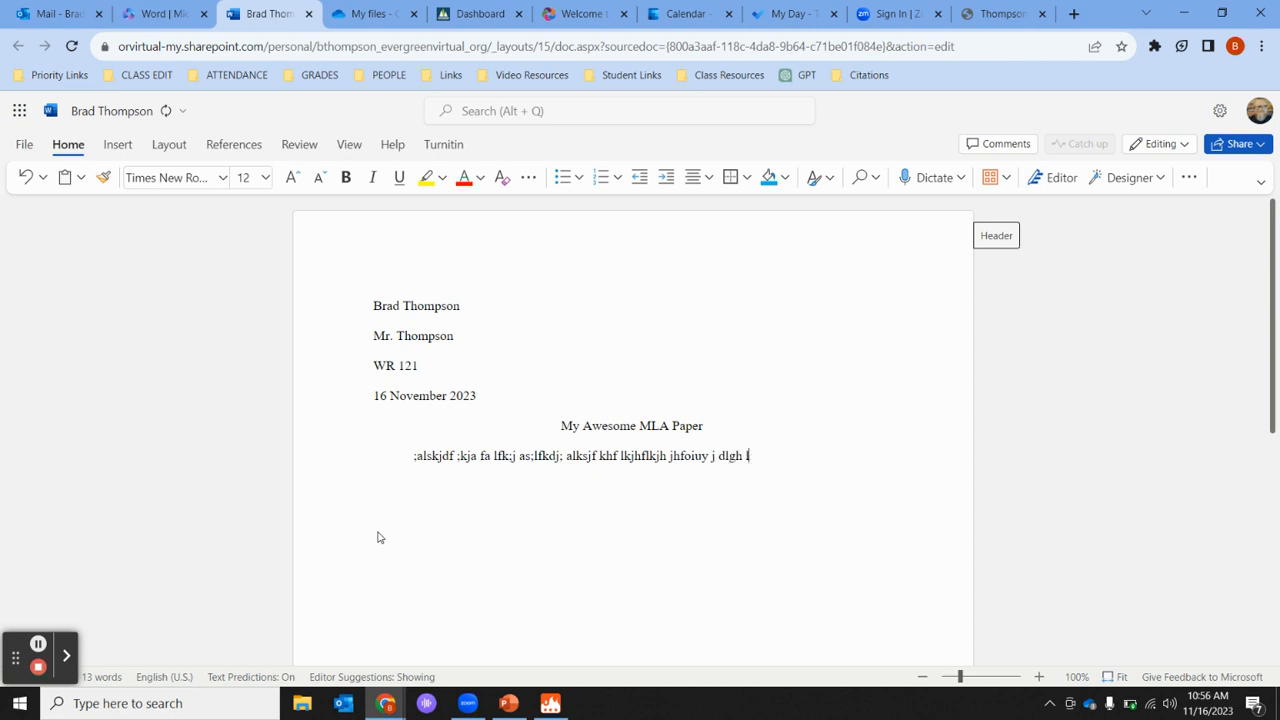
pyautogui.write('ajsdhl jashfd iouoiashd ljkfha slkjhdfl kjash flkjahs ')
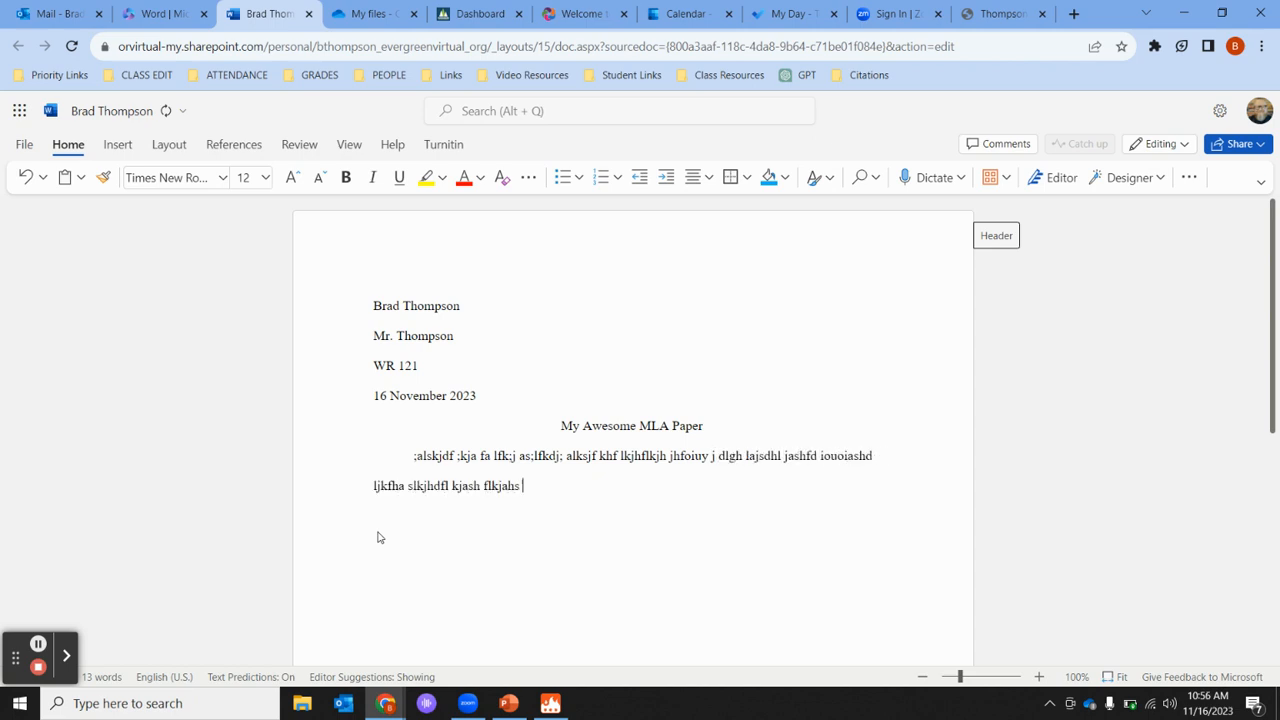
pyautogui.write('dfljhlaskdjfh lasjkfhl ajhfdlajhsfdljh aslkdfb')
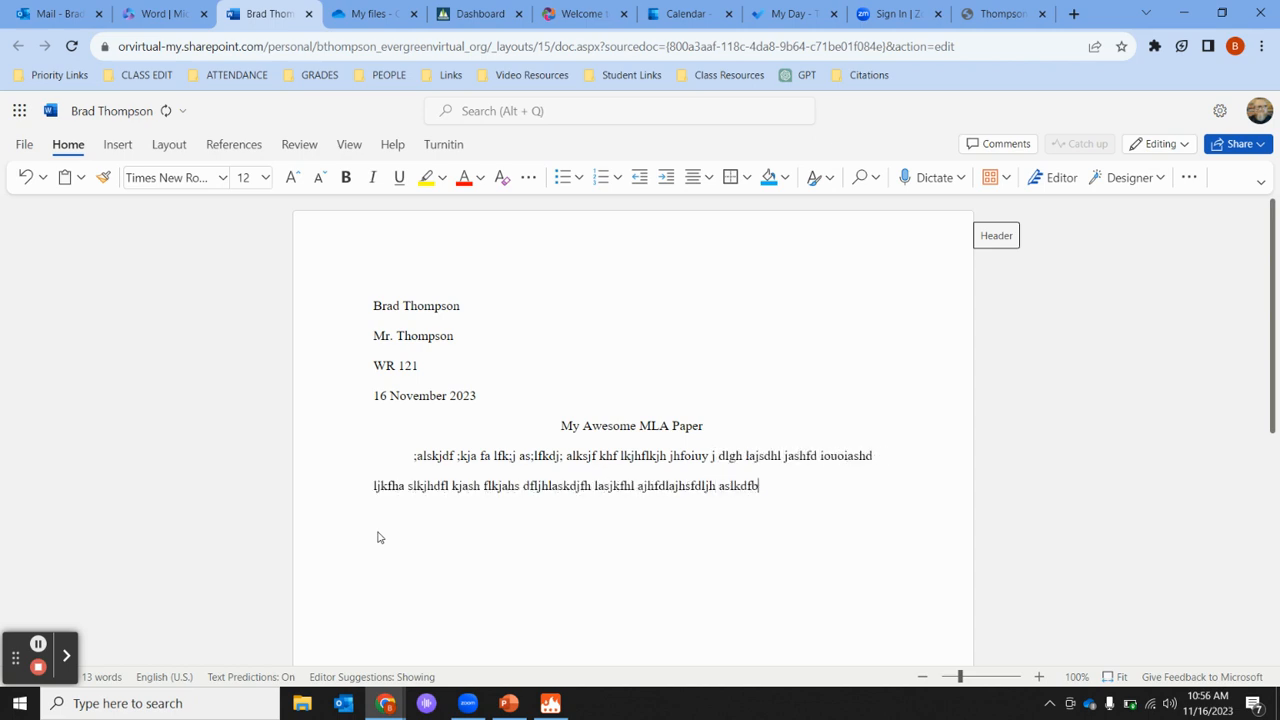
pyautogui.write('lbfljhsafl halkjsd hflksajhf dlkah fdlkjahfsdl kj ahdf,')
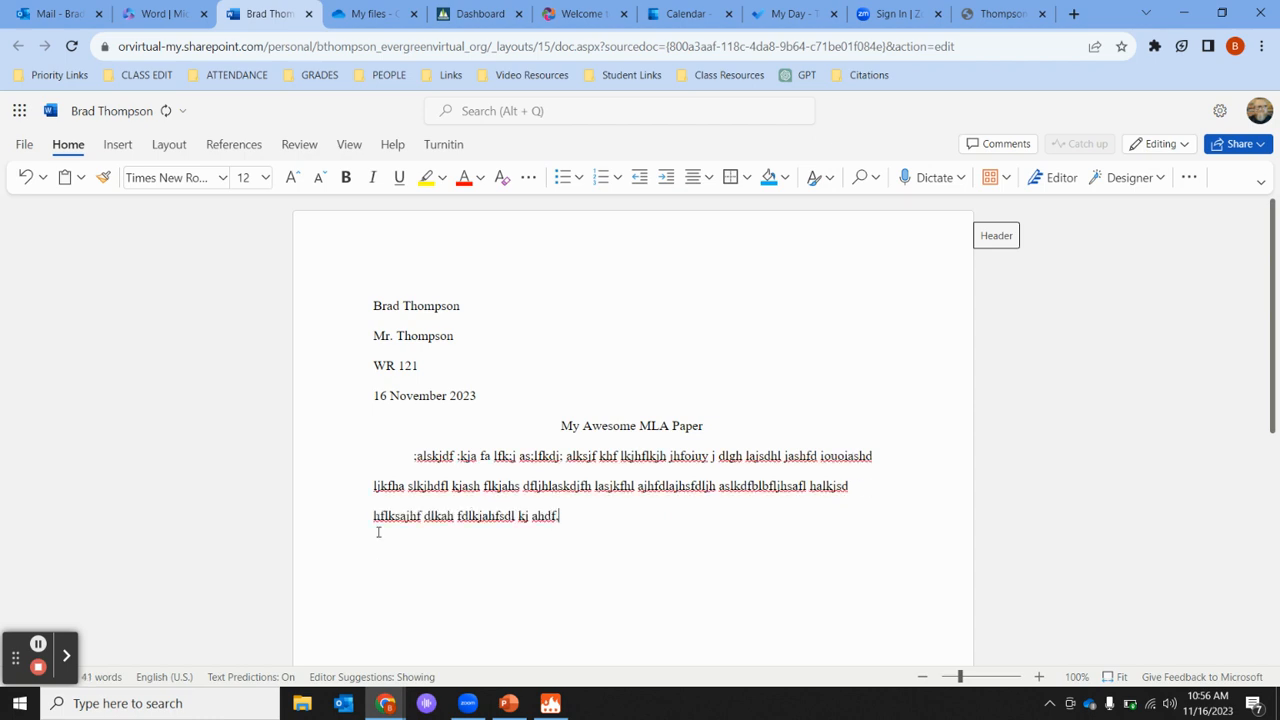
pyautogui.press('Return')
pyautogui.scroll(-1, 504, 567)
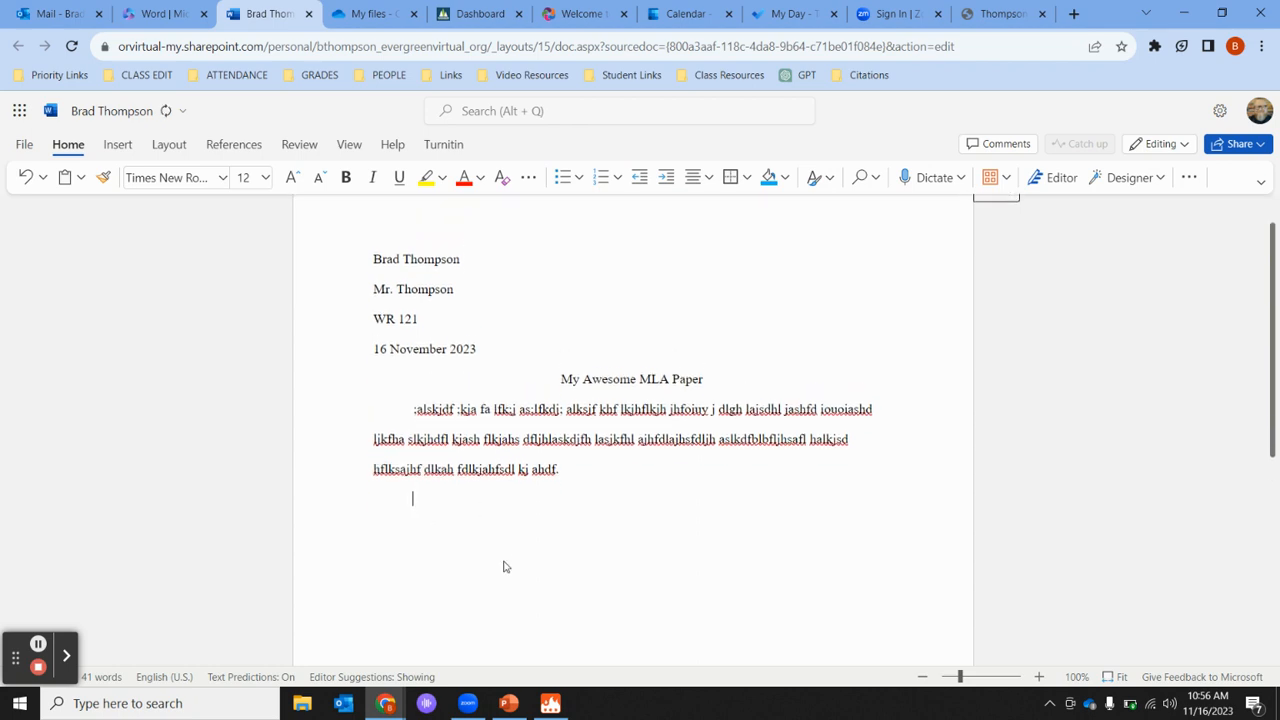
pyautogui.scroll(-3, 504, 567)
pyautogui.scroll(5, 504, 567)
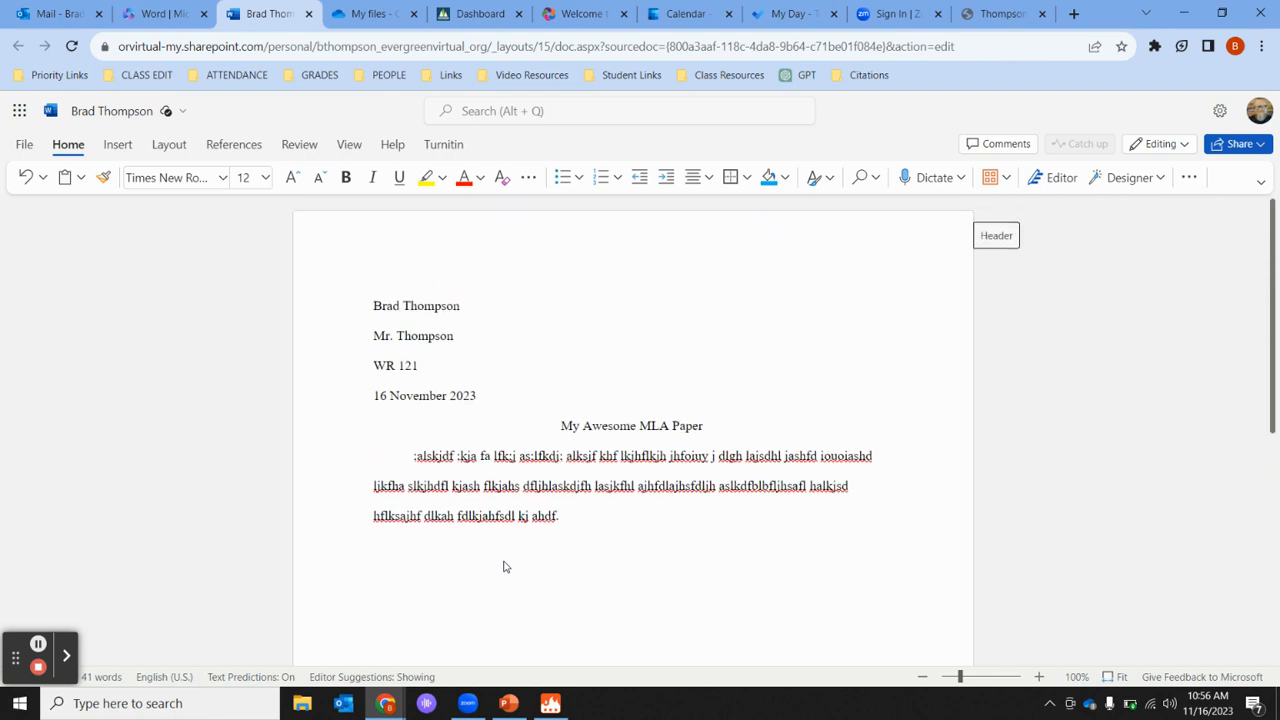
pyautogui.scroll(-1, 504, 567)
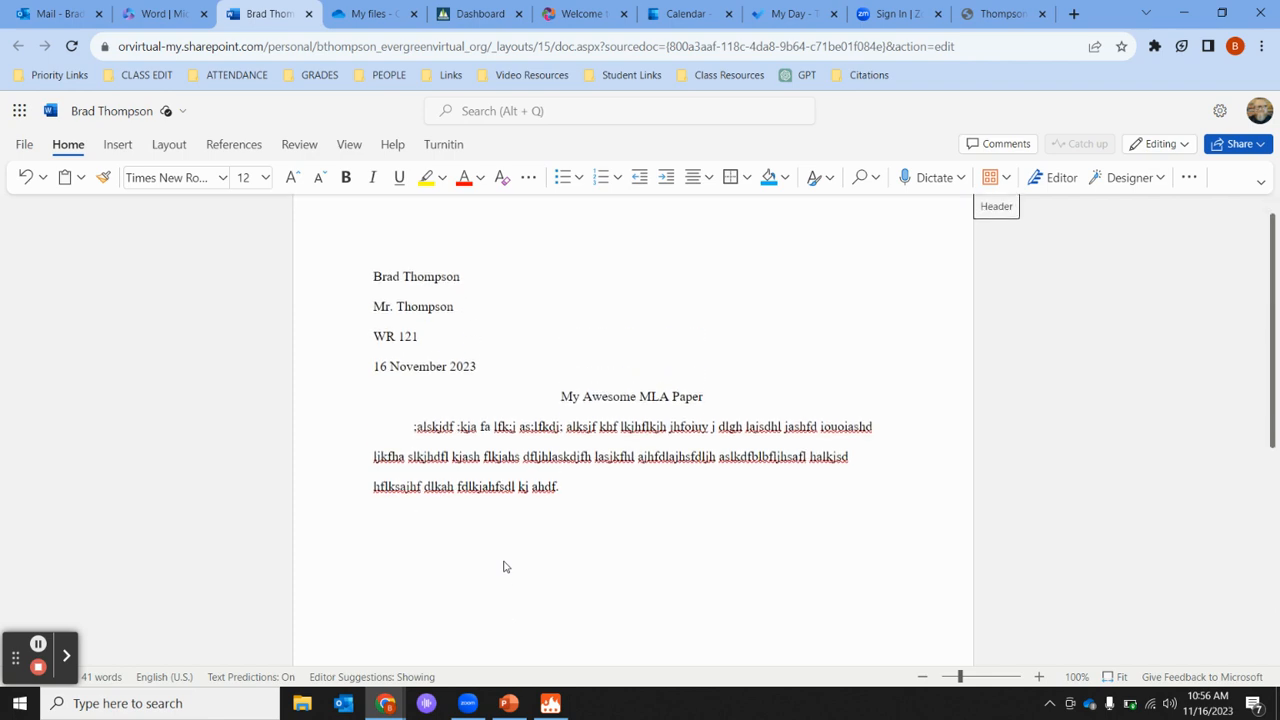
pyautogui.click(580, 495)
pyautogui.press('Return')
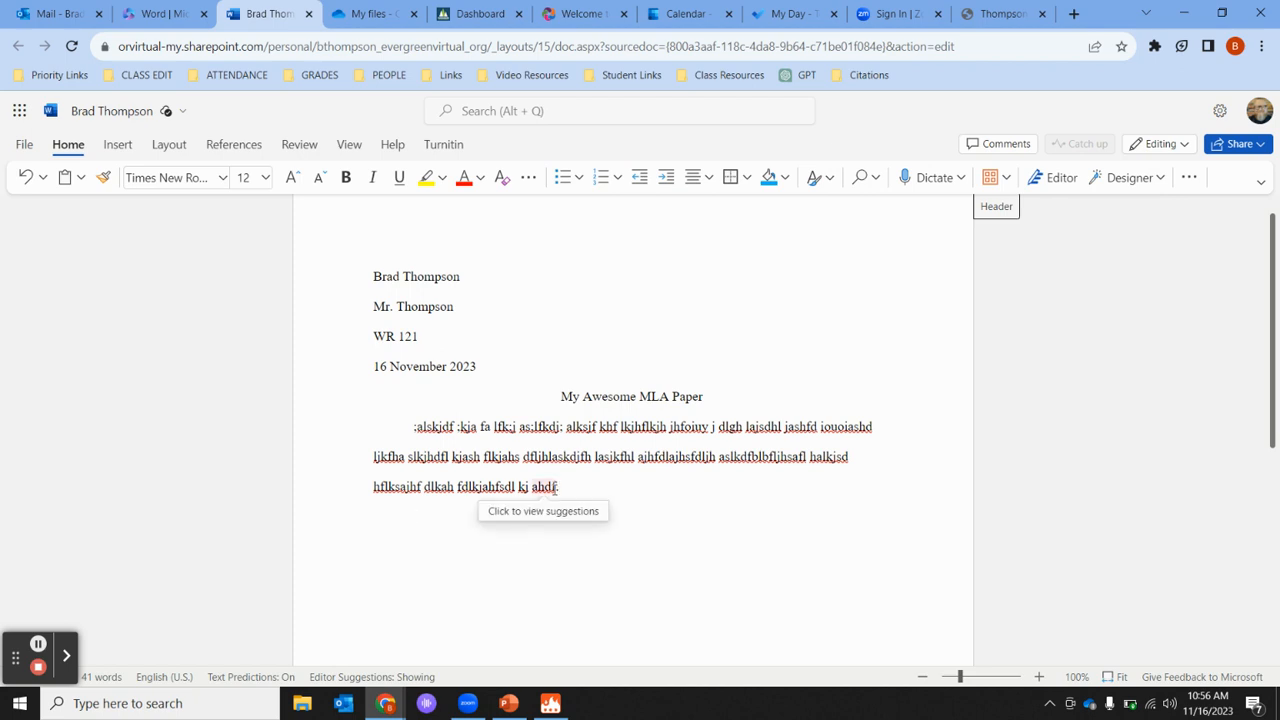
pyautogui.click(563, 488)
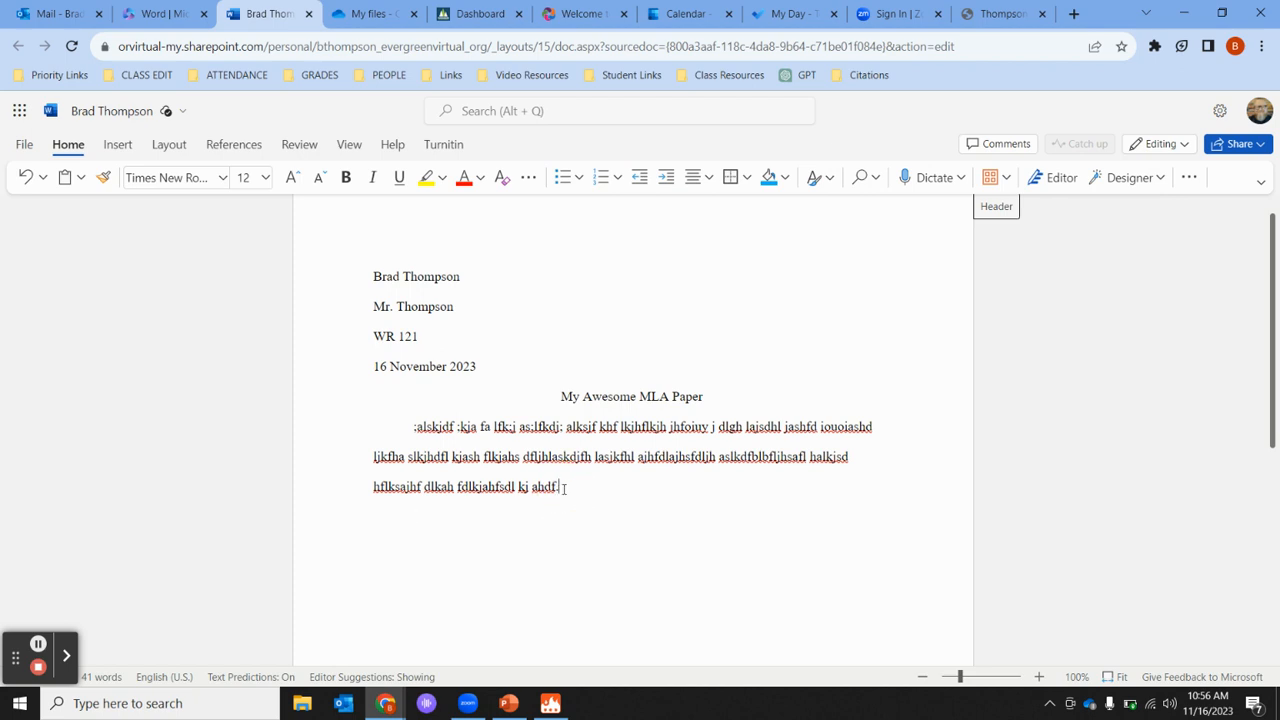